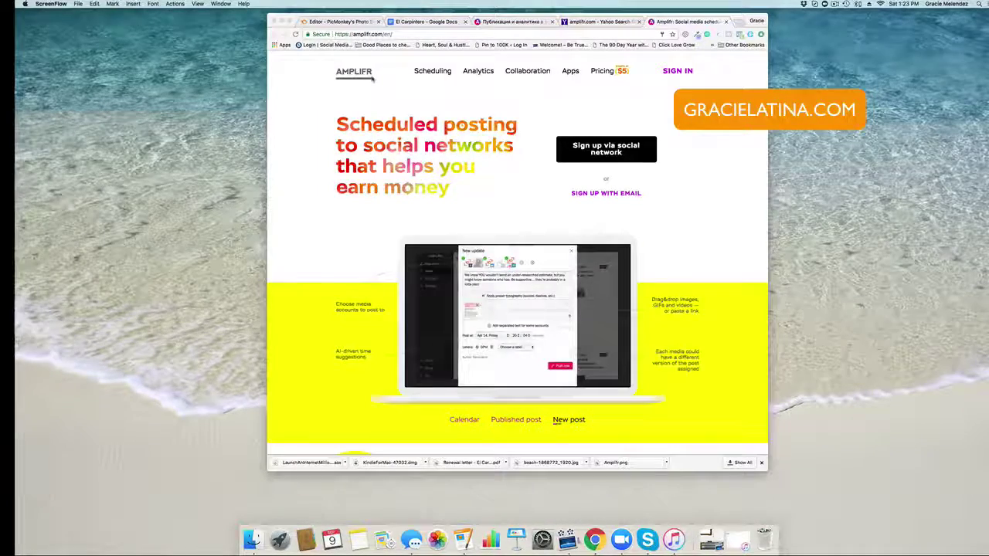
Step: Tour the Amplifr homepage feature sections, then go to the SIGN IN page
{"action": "scroll", "coordinate": [467, 214], "scroll_direction": "down", "scroll_amount": 4}
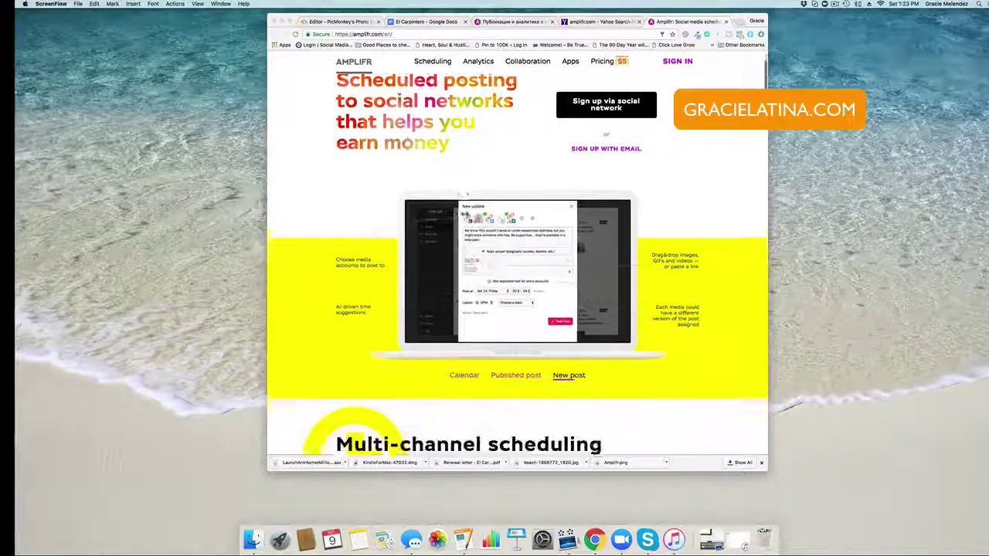
{"action": "scroll", "coordinate": [502, 156], "scroll_direction": "down", "scroll_amount": 5}
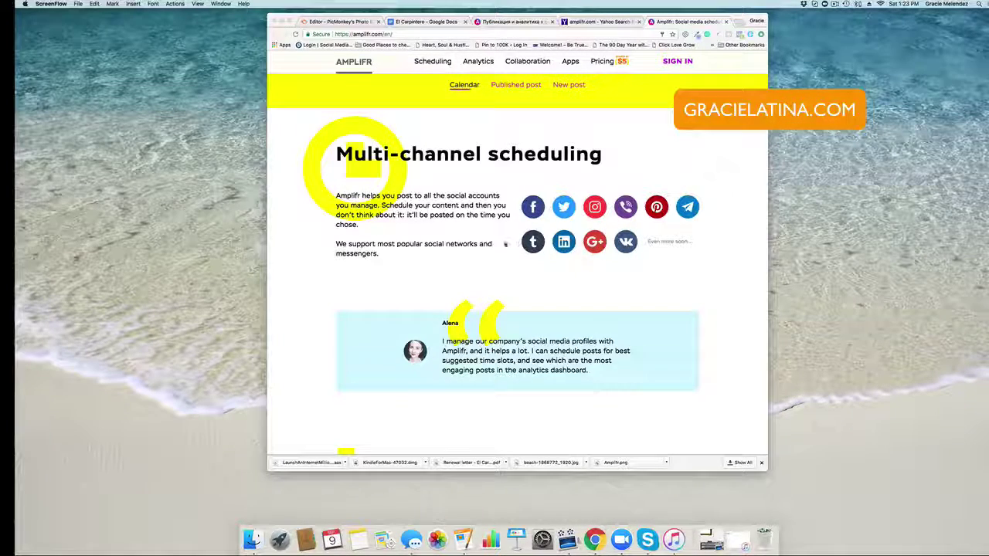
{"action": "scroll", "coordinate": [587, 249], "scroll_direction": "down", "scroll_amount": 4}
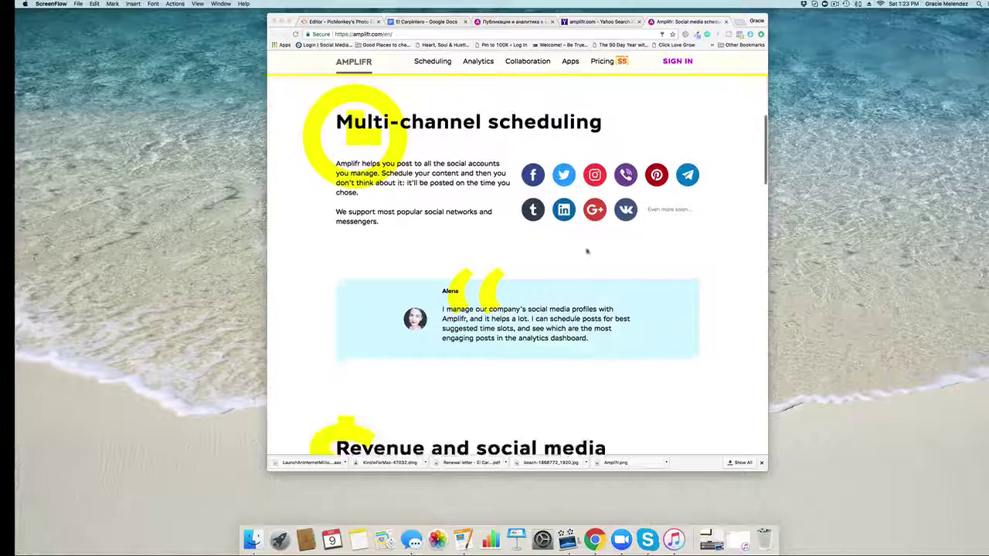
{"action": "scroll", "coordinate": [588, 249], "scroll_direction": "down", "scroll_amount": 6}
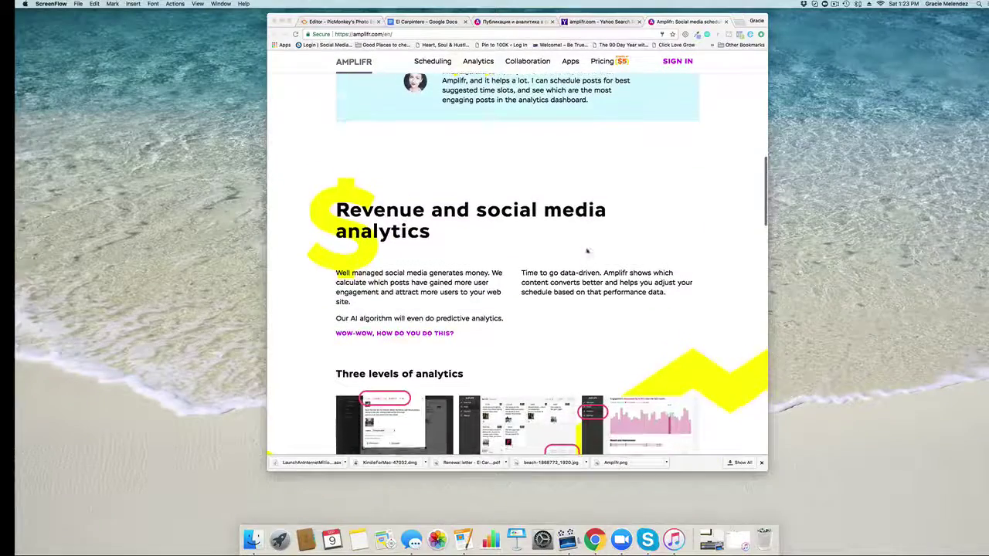
{"action": "scroll", "coordinate": [587, 250], "scroll_direction": "down", "scroll_amount": 2}
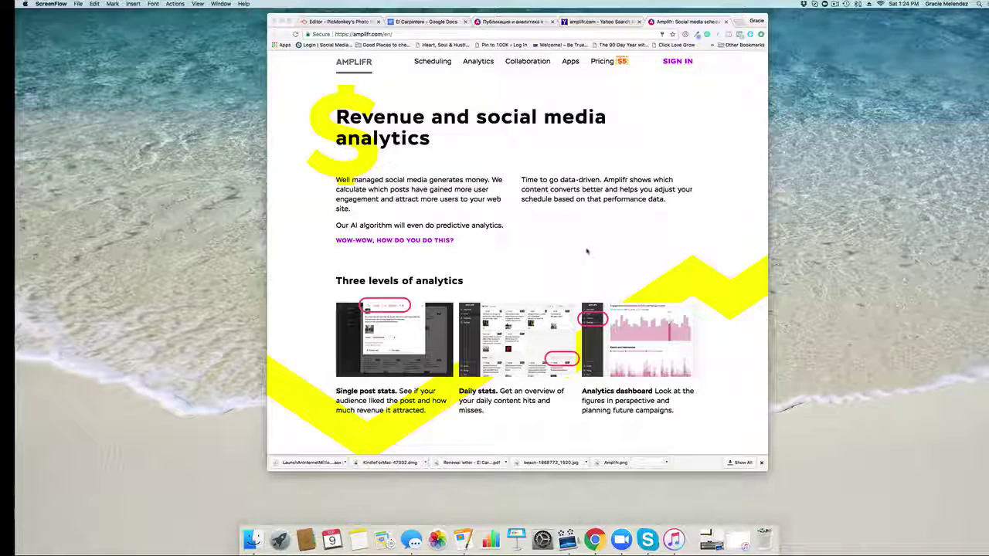
{"action": "scroll", "coordinate": [587, 251], "scroll_direction": "down", "scroll_amount": 3}
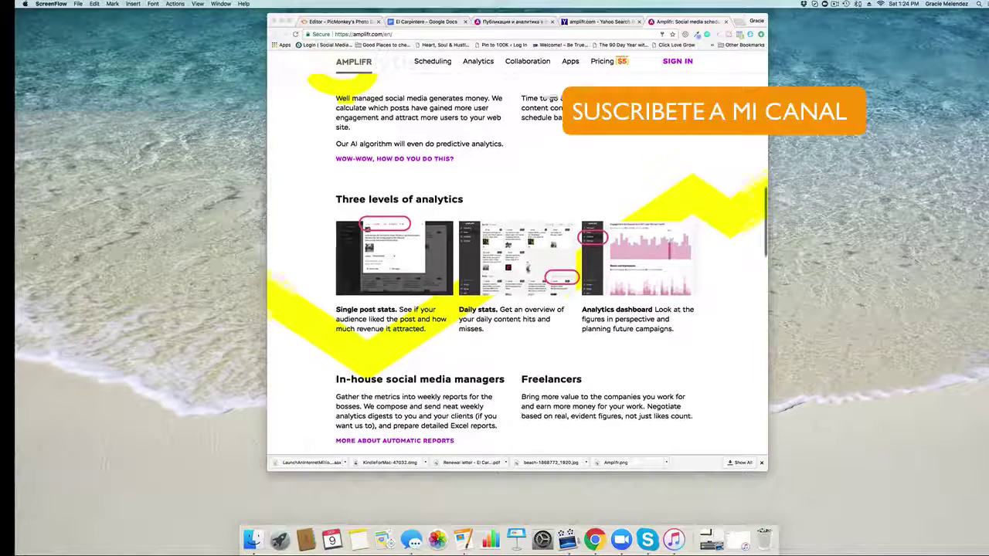
{"action": "scroll", "coordinate": [527, 270], "scroll_direction": "down", "scroll_amount": 3}
{"action": "scroll", "coordinate": [527, 270], "scroll_direction": "down", "scroll_amount": 10}
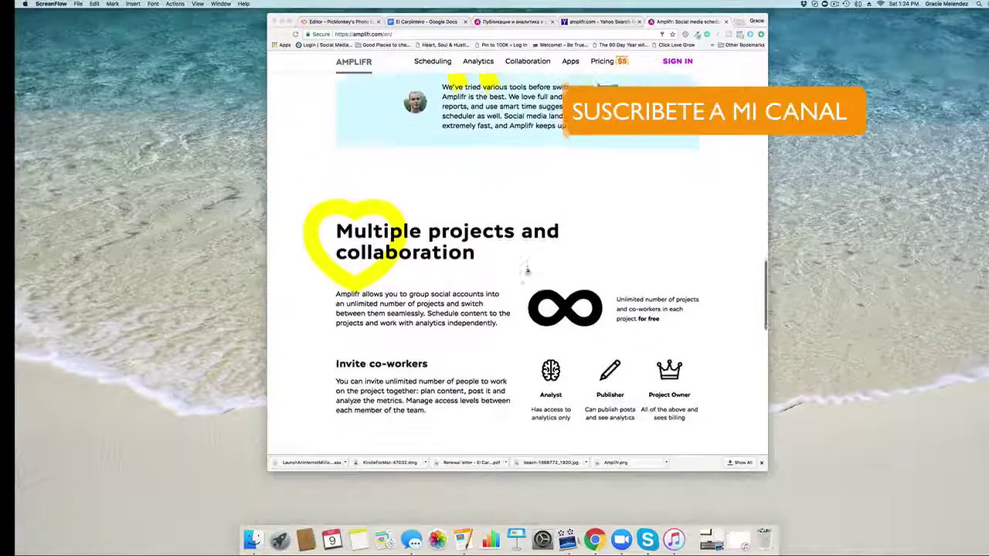
{"action": "scroll", "coordinate": [526, 271], "scroll_direction": "down", "scroll_amount": 3}
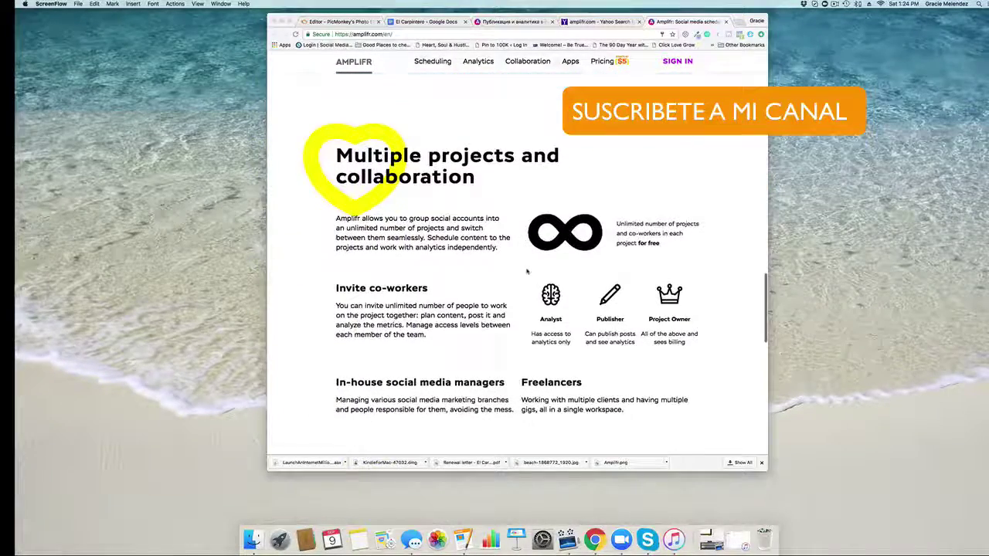
{"action": "scroll", "coordinate": [527, 271], "scroll_direction": "down", "scroll_amount": 11}
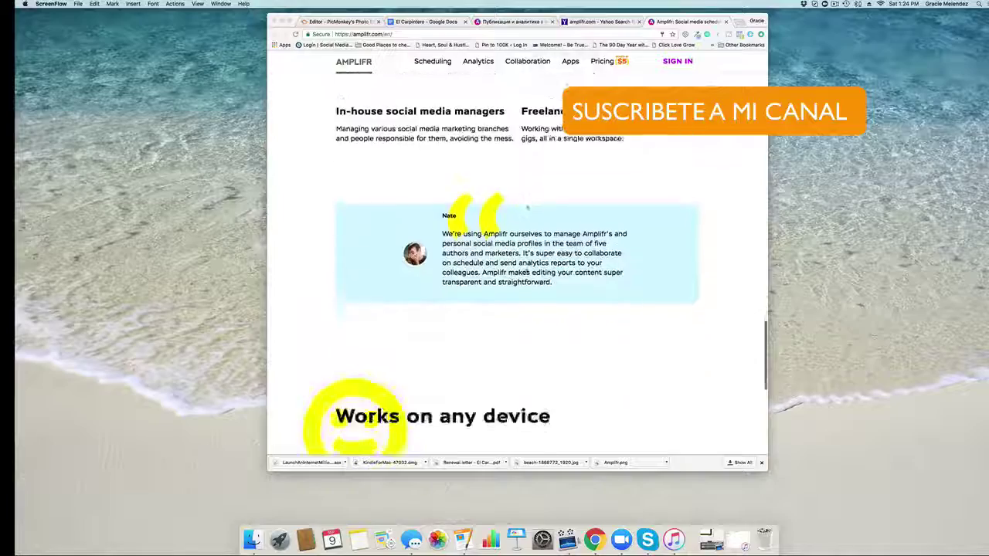
{"action": "scroll", "coordinate": [527, 270], "scroll_direction": "up", "scroll_amount": 20}
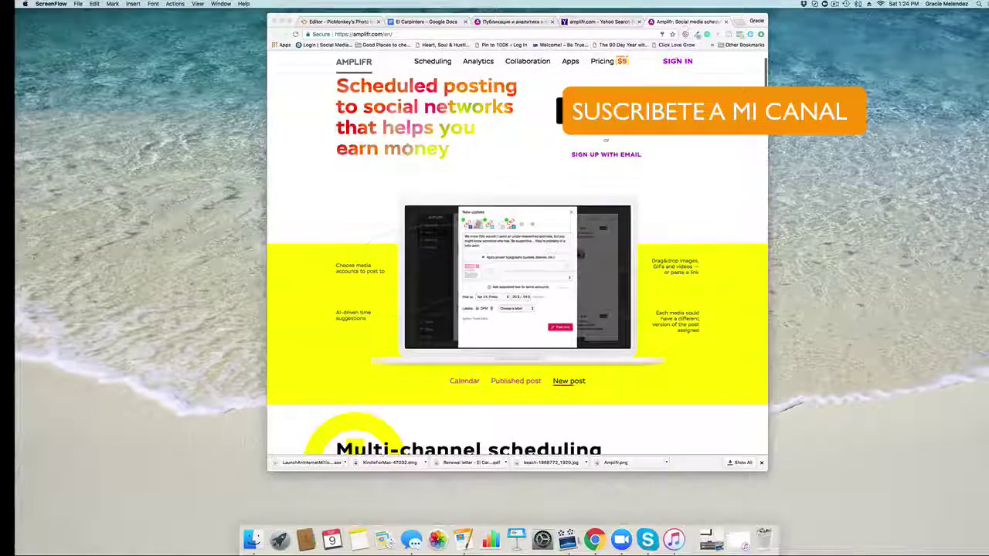
{"action": "left_click", "coordinate": [677, 61]}
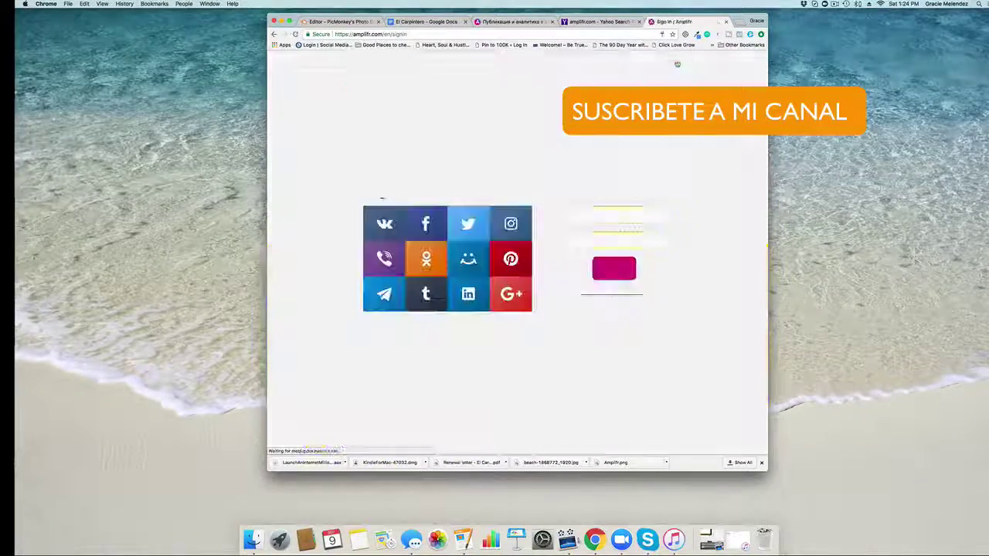
Step: Sign in to Amplifr with the autofilled e-mail login
{"action": "left_click", "coordinate": [585, 215]}
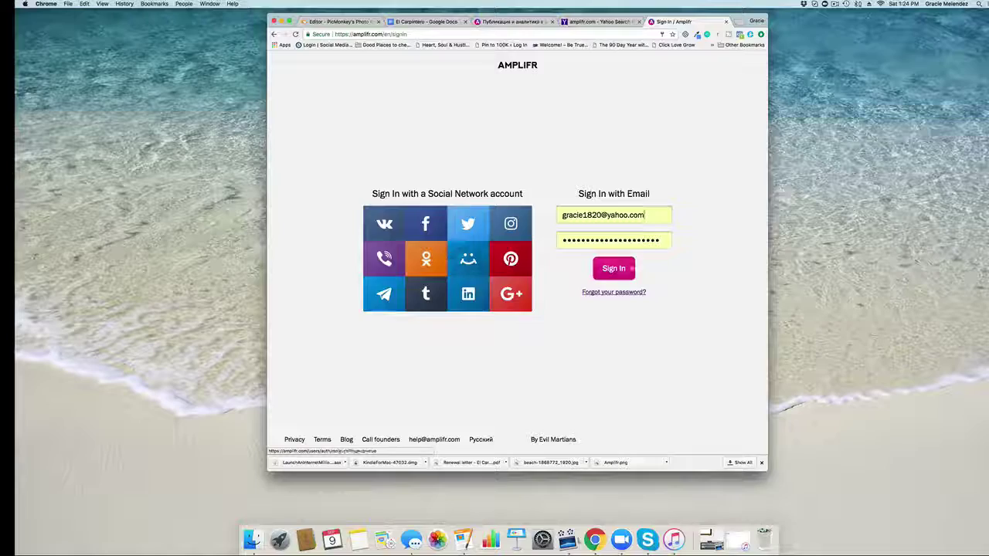
{"action": "left_click", "coordinate": [612, 269]}
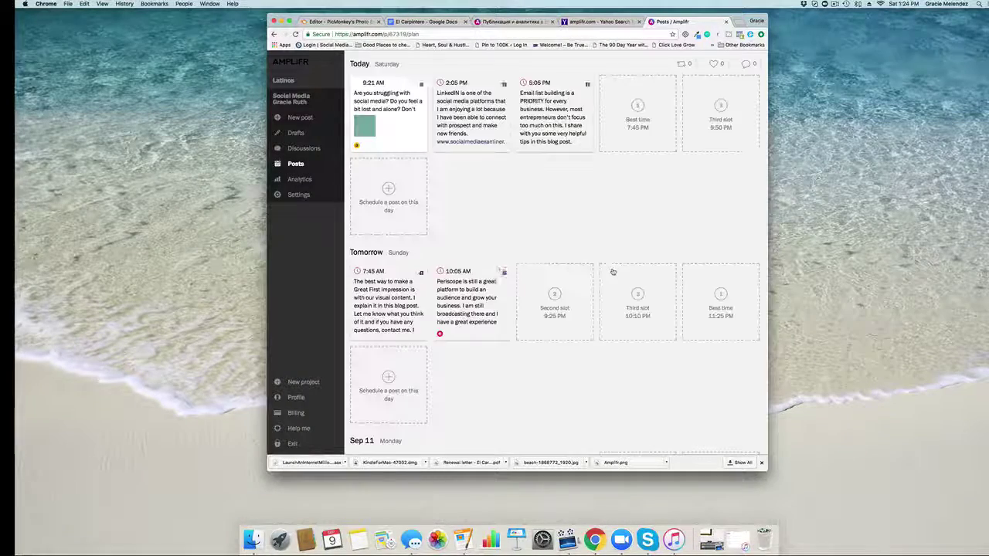
Step: Scroll back through the Posts plan to review the earlier Sep 7 and Sep 8 posts
{"action": "scroll", "coordinate": [564, 219], "scroll_direction": "up", "scroll_amount": 2}
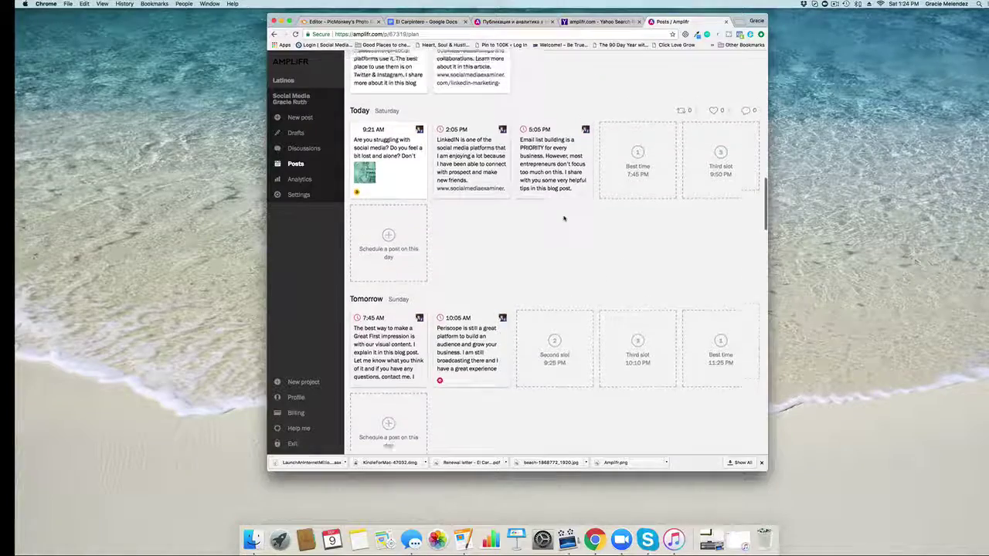
{"action": "scroll", "coordinate": [564, 219], "scroll_direction": "up", "scroll_amount": 10}
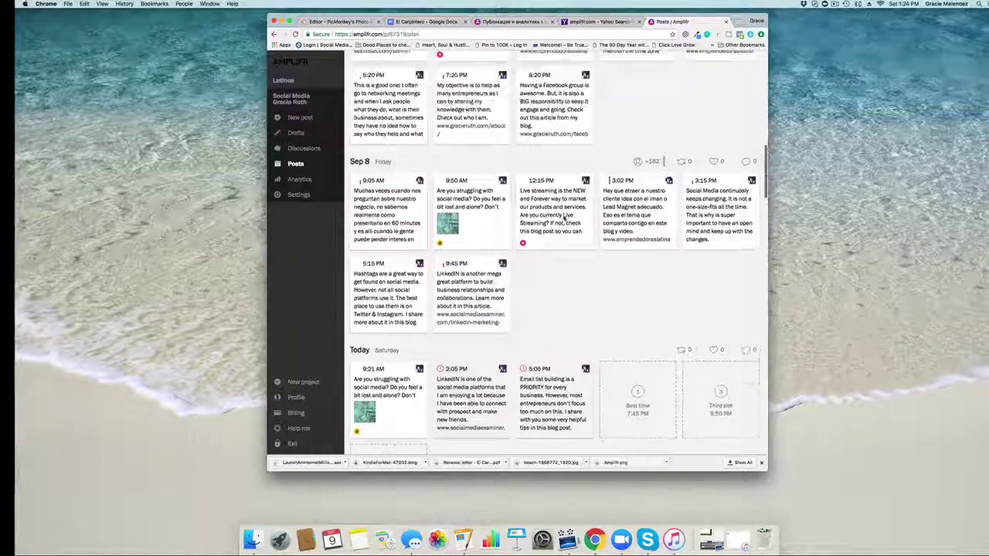
{"action": "scroll", "coordinate": [564, 218], "scroll_direction": "up", "scroll_amount": 9}
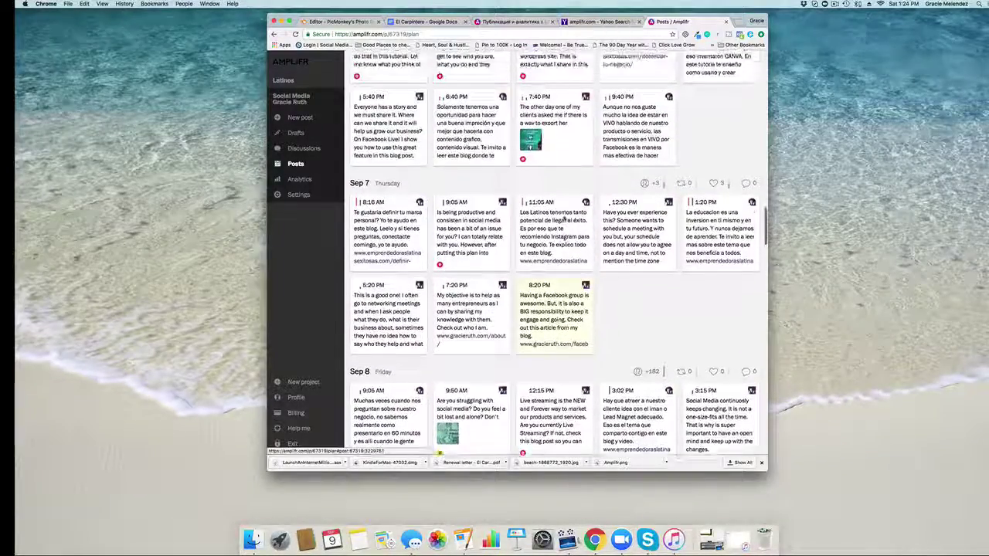
{"action": "scroll", "coordinate": [564, 219], "scroll_direction": "up", "scroll_amount": 7}
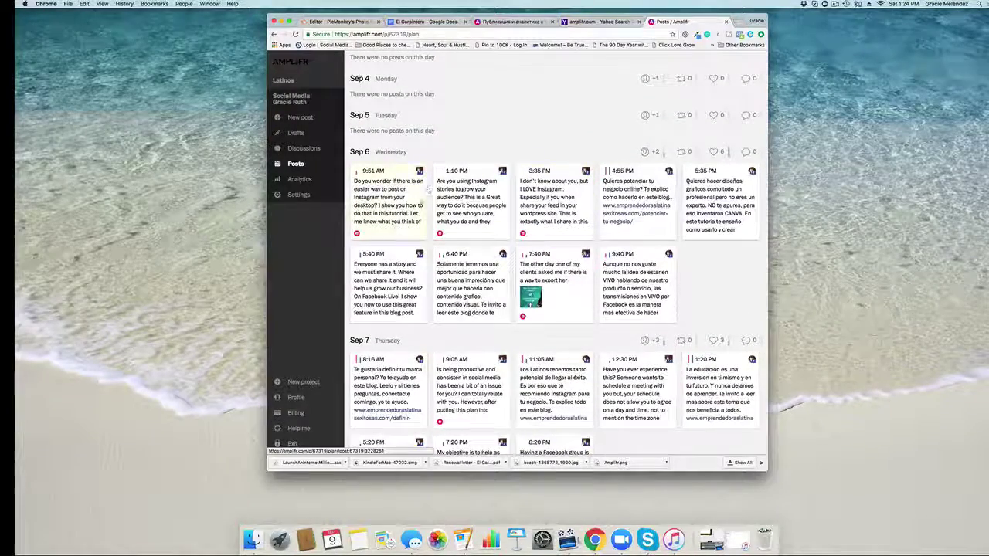
{"action": "scroll", "coordinate": [429, 244], "scroll_direction": "down", "scroll_amount": 7}
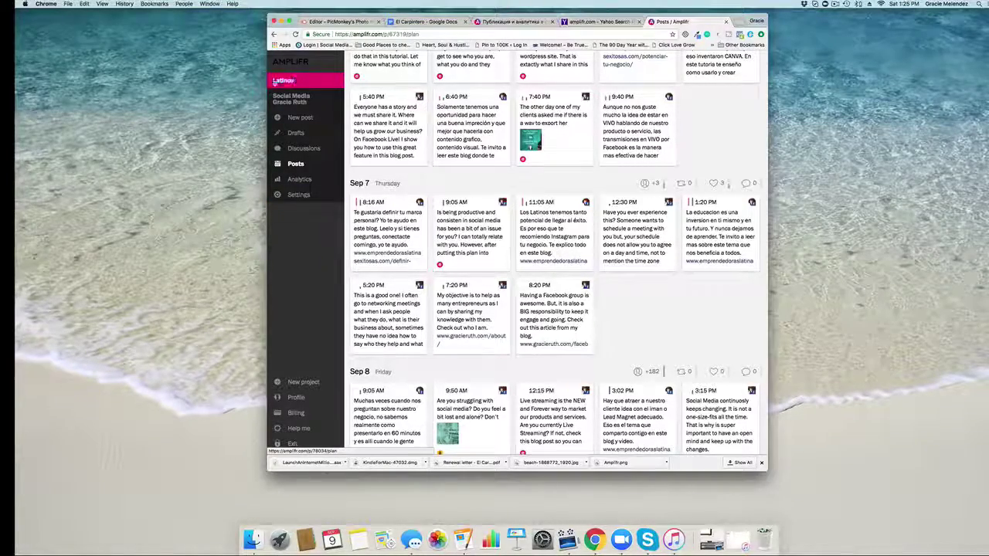
{"action": "scroll", "coordinate": [446, 123], "scroll_direction": "up", "scroll_amount": 1}
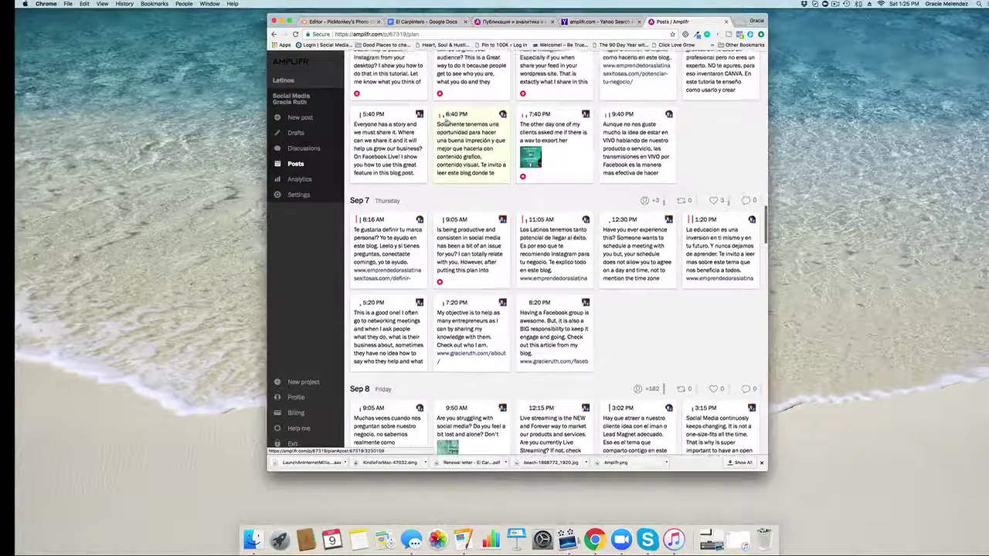
{"action": "scroll", "coordinate": [447, 123], "scroll_direction": "down", "scroll_amount": 1}
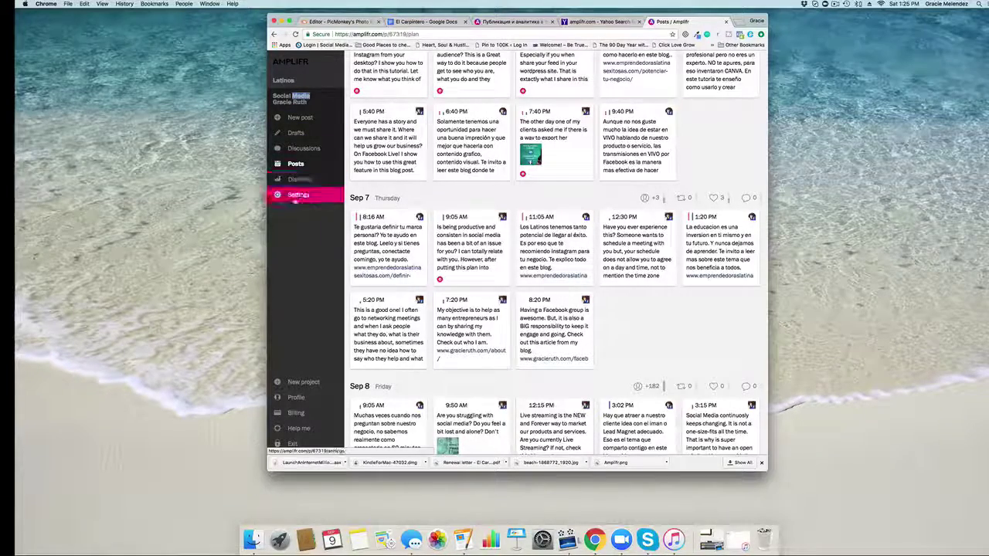
Step: In project settings, inspect the Slots options, keep user activity, and show the Labels list
{"action": "left_click", "coordinate": [296, 196]}
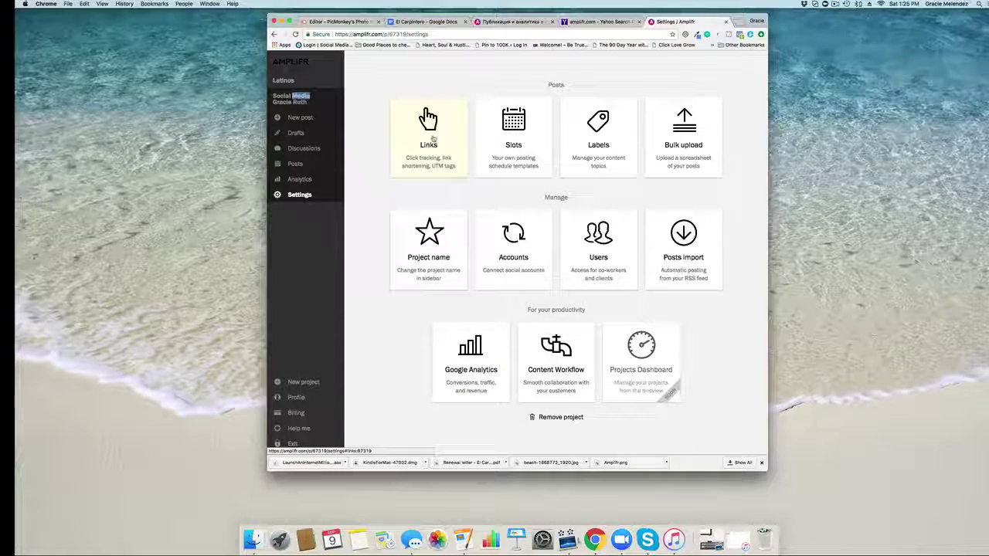
{"action": "left_click", "coordinate": [514, 135]}
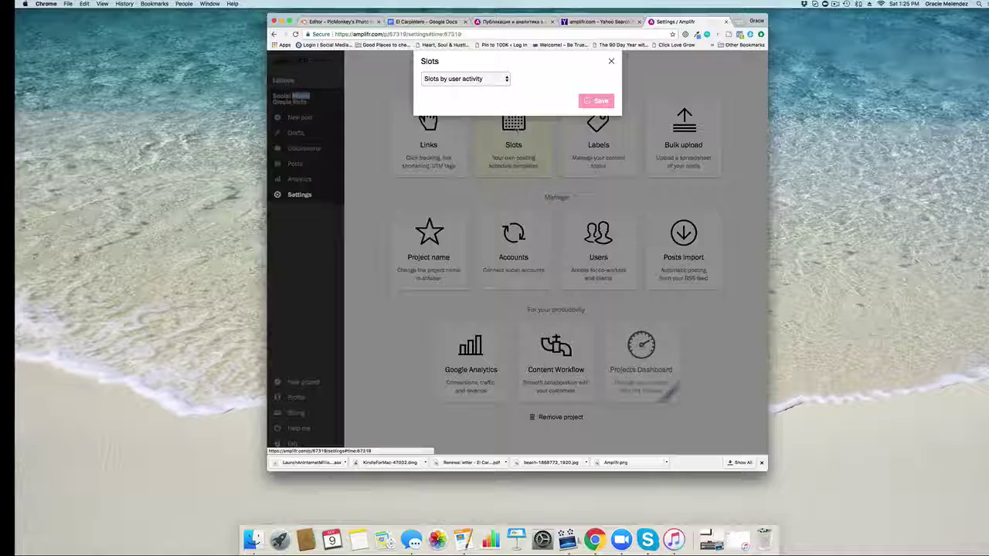
{"action": "left_click", "coordinate": [465, 79]}
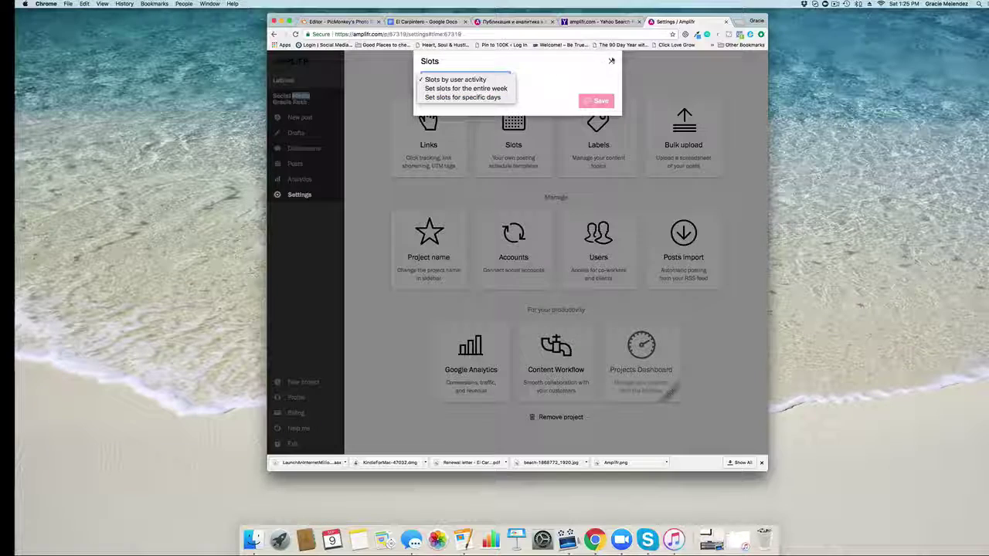
{"action": "left_click", "coordinate": [614, 62]}
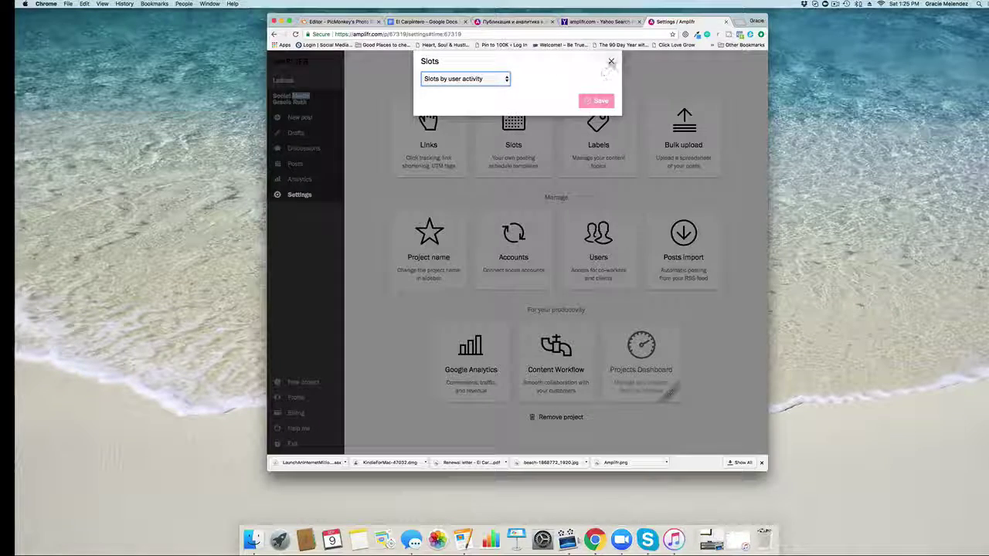
{"action": "left_click", "coordinate": [611, 62]}
{"action": "left_click", "coordinate": [598, 128]}
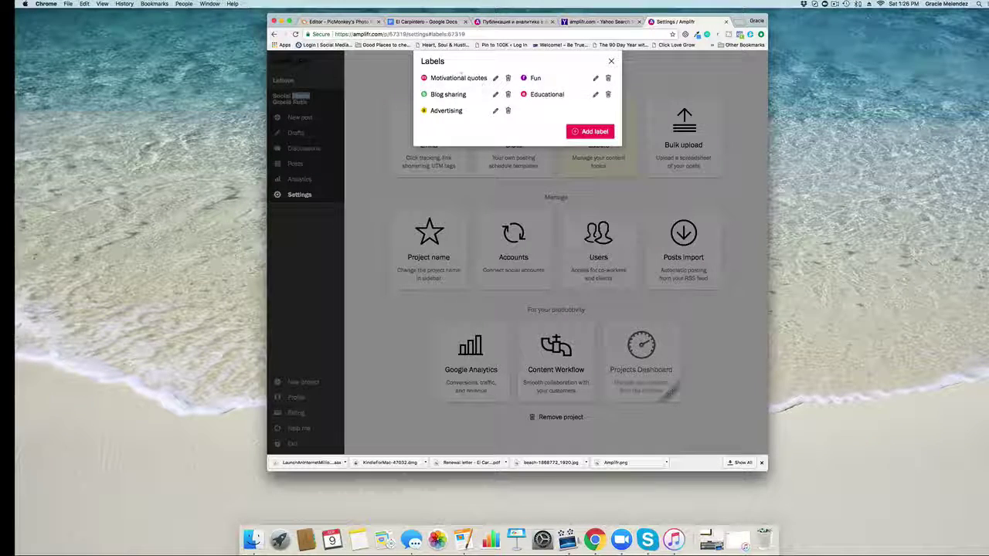
Step: Rename the Fun label to Aventuras and begin a new label
{"action": "left_click", "coordinate": [595, 78]}
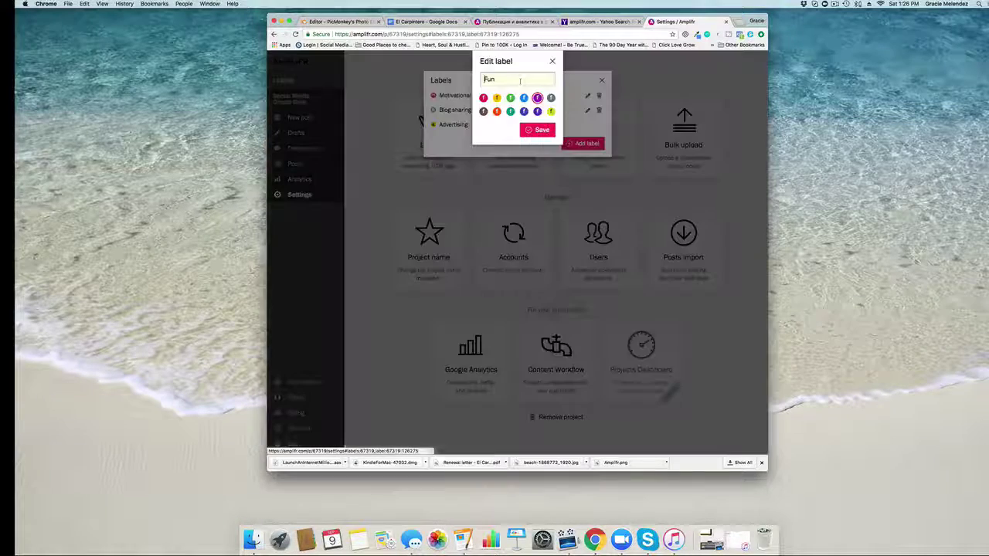
{"action": "left_click_drag", "start_coordinate": [519, 80], "coordinate": [482, 79]}
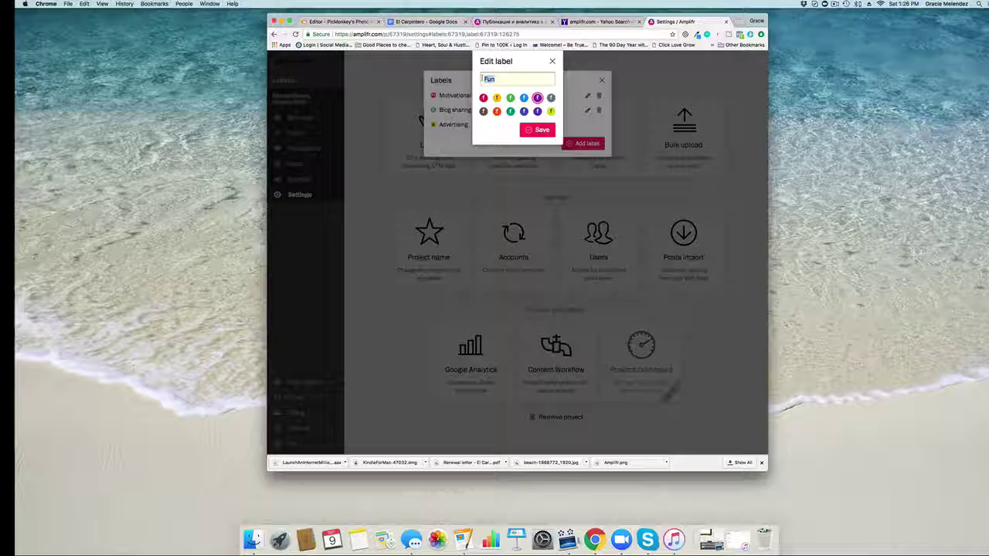
{"action": "type", "text": "Aventura"}
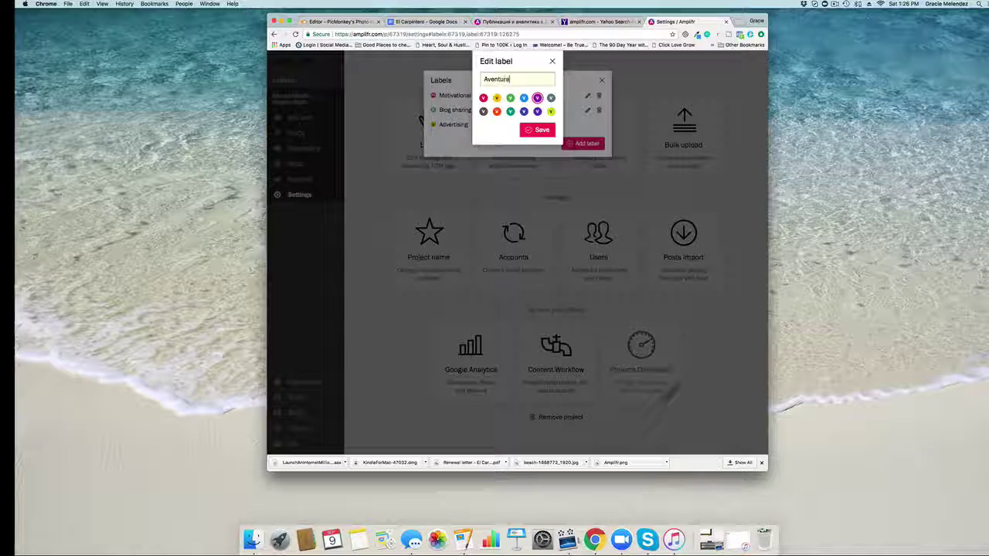
{"action": "type", "text": "s"}
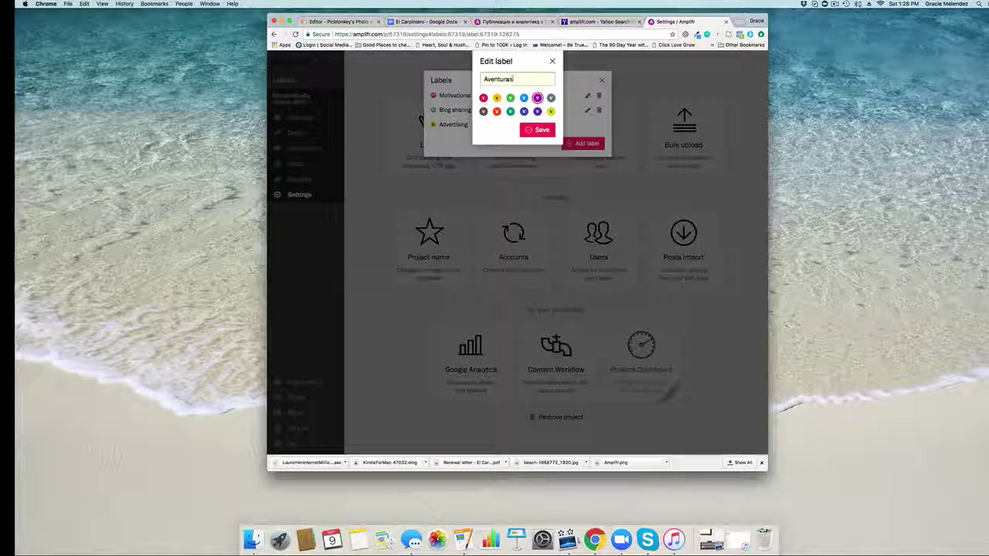
{"action": "left_click", "coordinate": [539, 129]}
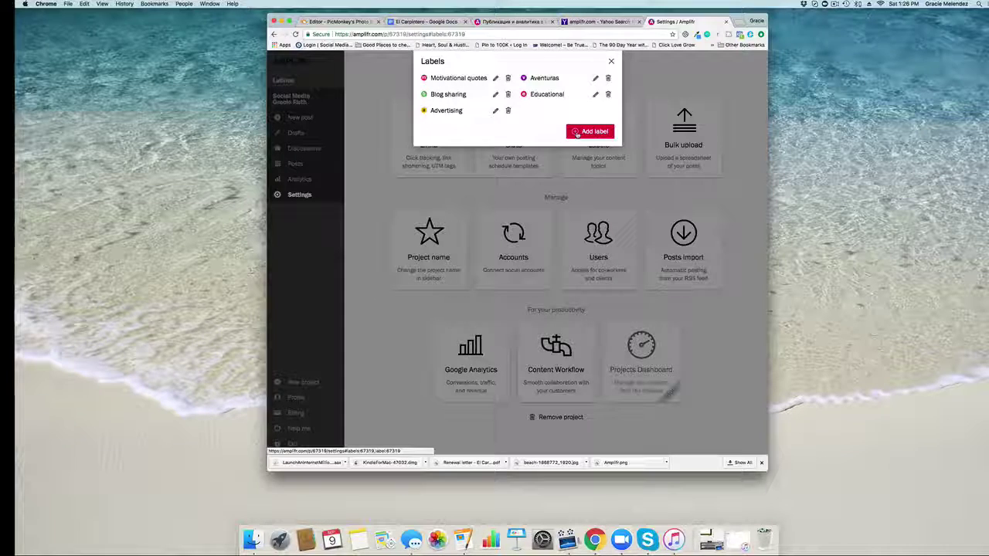
{"action": "left_click", "coordinate": [577, 133]}
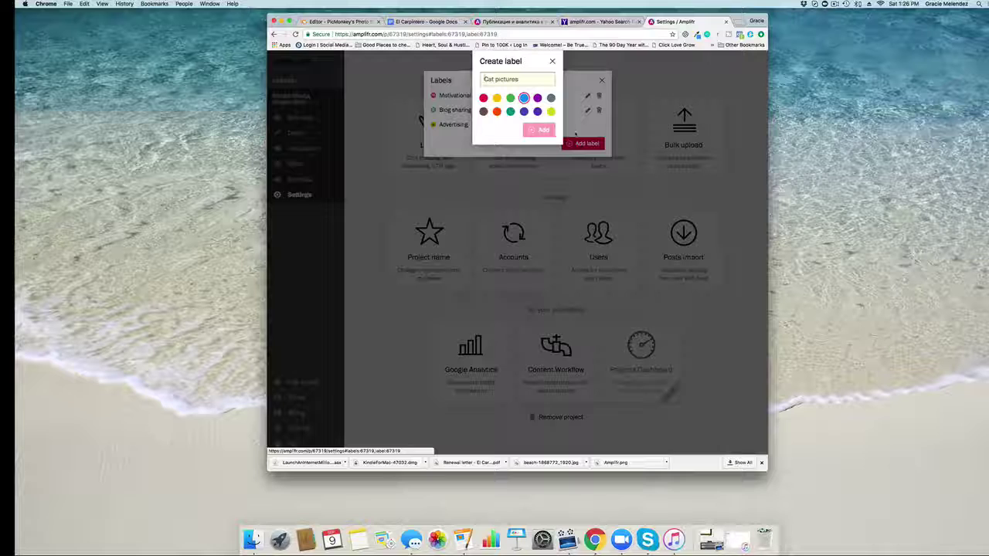
Step: Add a 'test 1 2 3' label, delete it, and bring up Bulk upload
{"action": "type", "text": "test"}
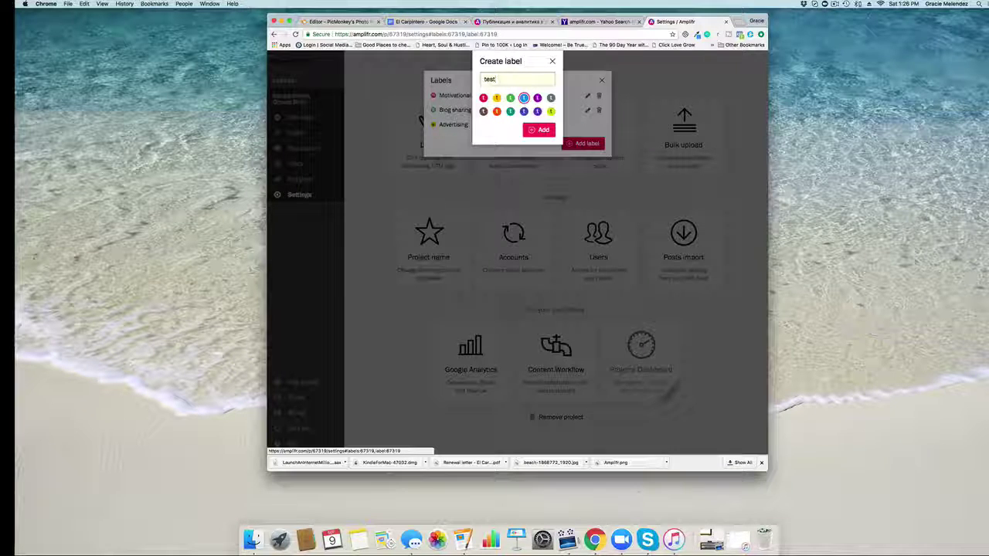
{"action": "type", "text": " 1 2 3"}
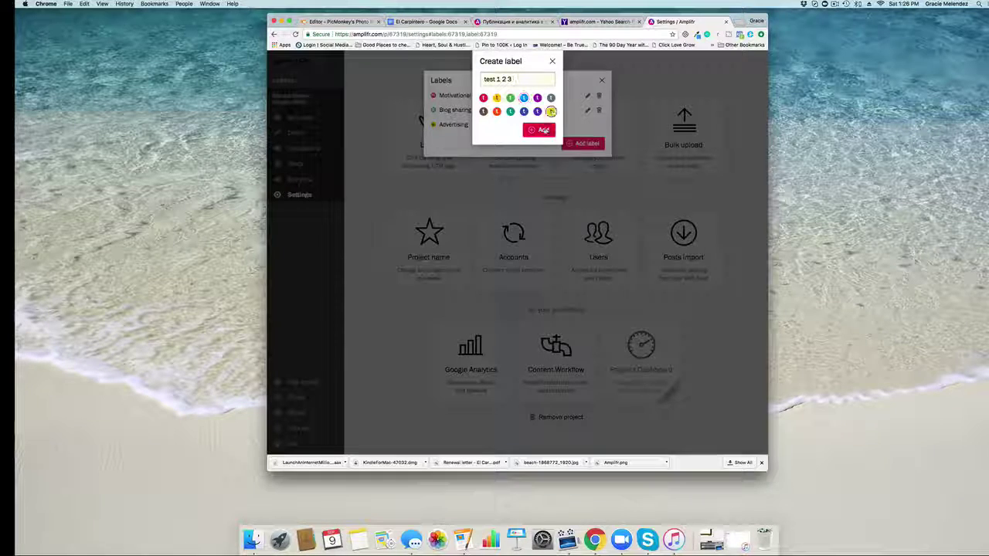
{"action": "left_click", "coordinate": [543, 130]}
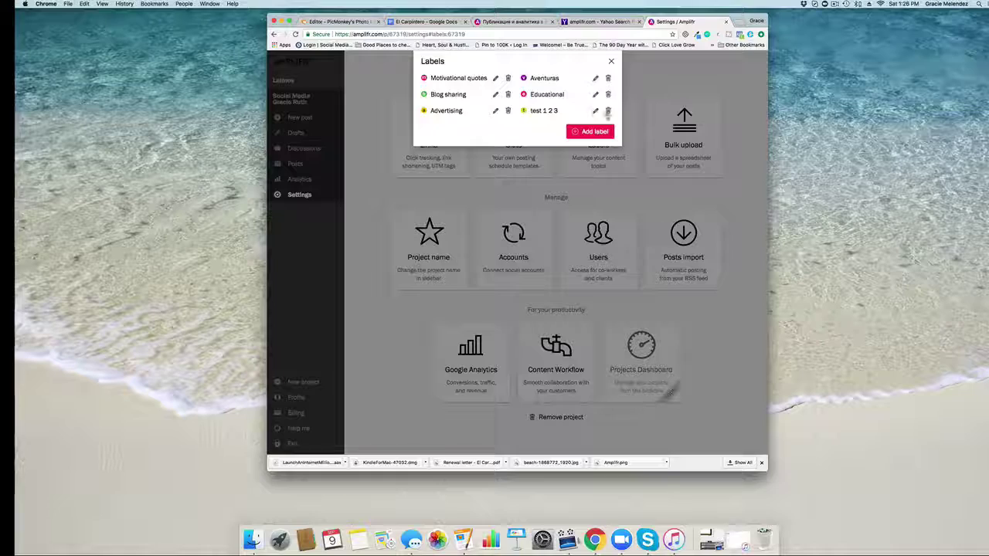
{"action": "left_click", "coordinate": [608, 112]}
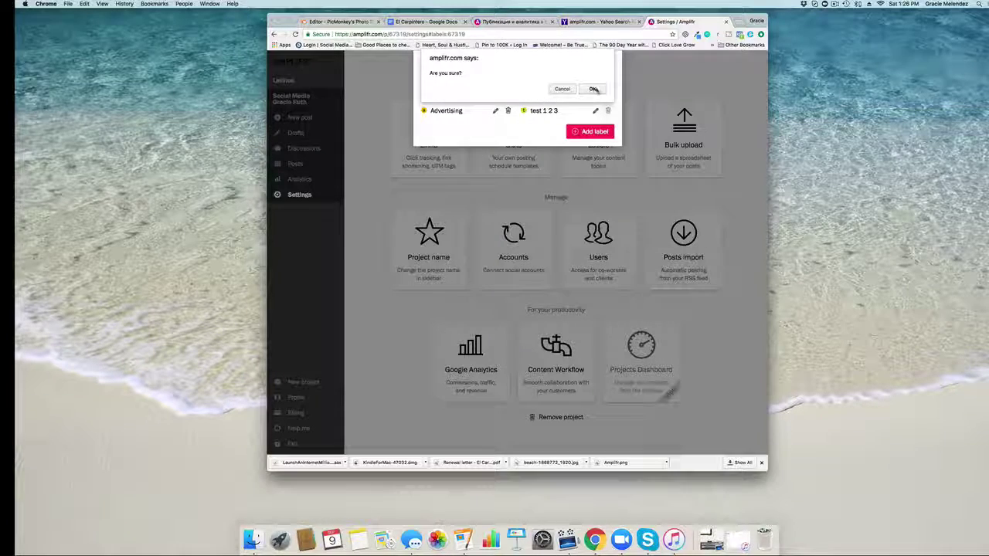
{"action": "left_click", "coordinate": [591, 88]}
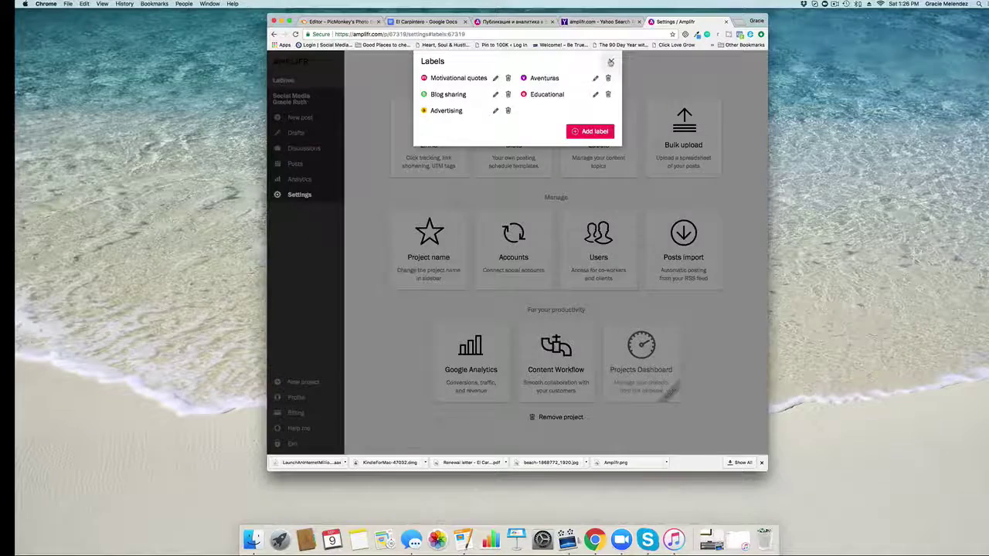
{"action": "left_click", "coordinate": [611, 61]}
{"action": "left_click", "coordinate": [683, 138]}
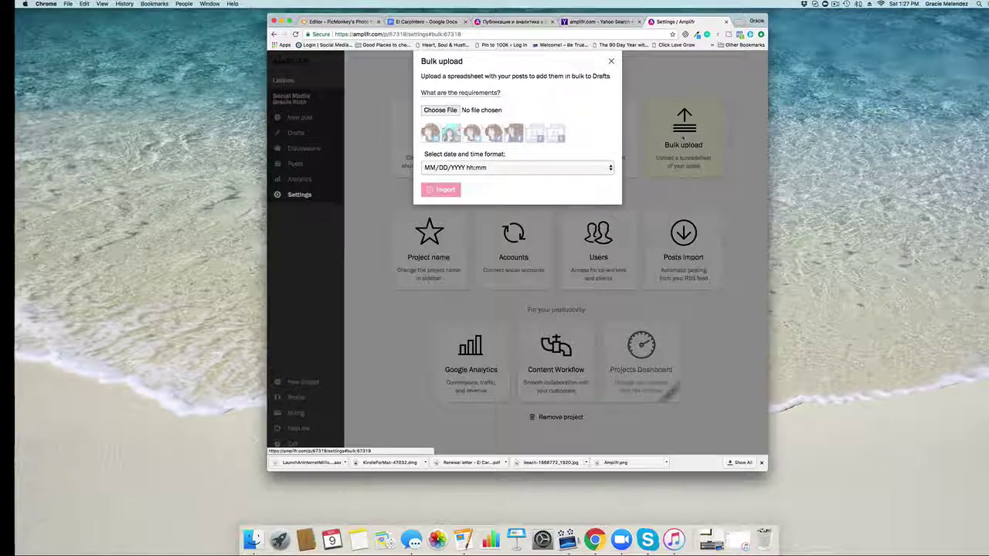
Step: Close Bulk upload and check the Project name dialog, closing it unchanged
{"action": "left_click", "coordinate": [611, 62]}
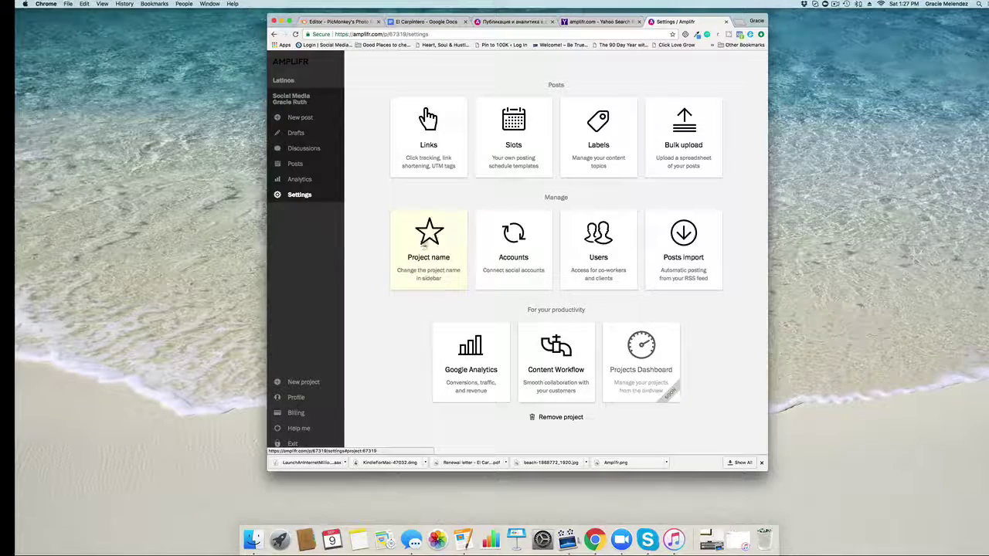
{"action": "left_click", "coordinate": [429, 236]}
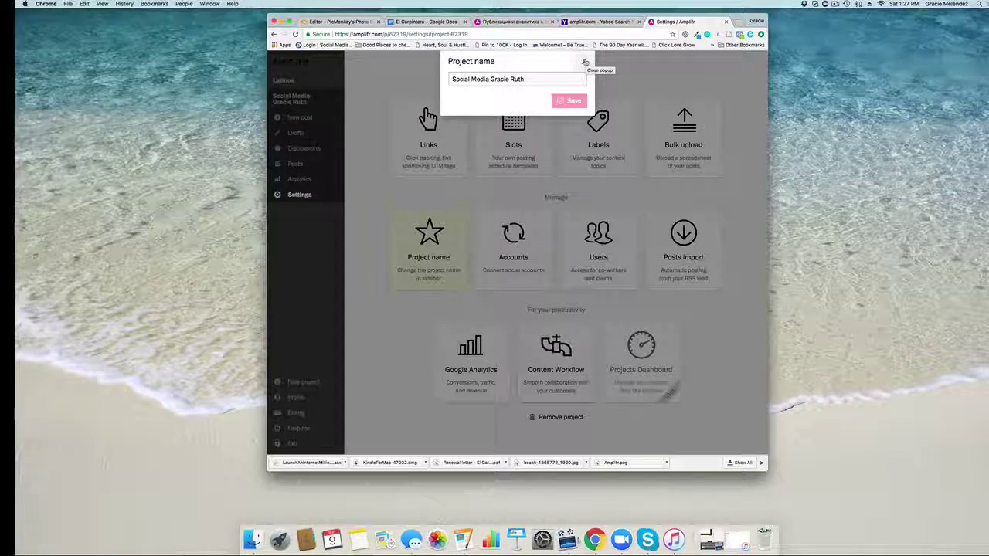
{"action": "left_click", "coordinate": [584, 62]}
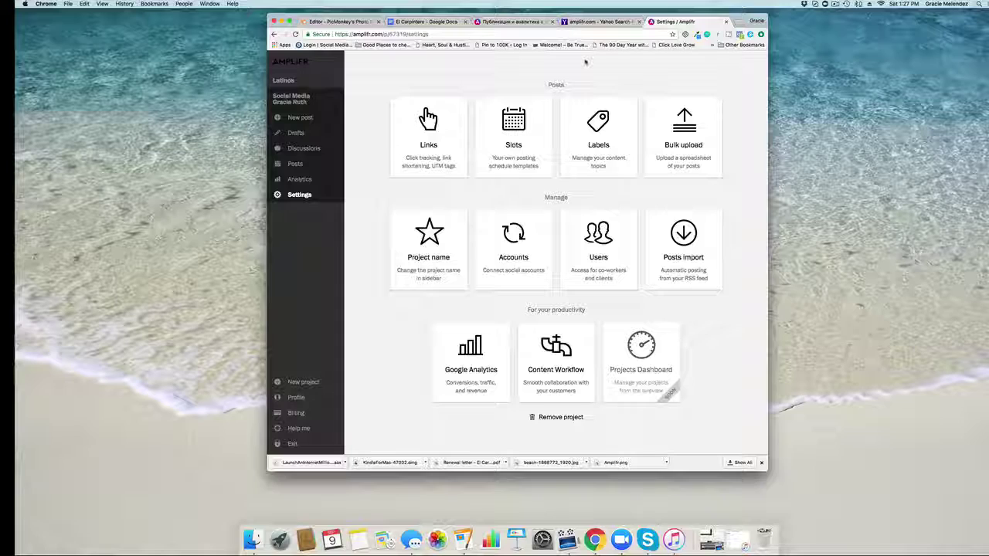
{"action": "left_click", "coordinate": [515, 255]}
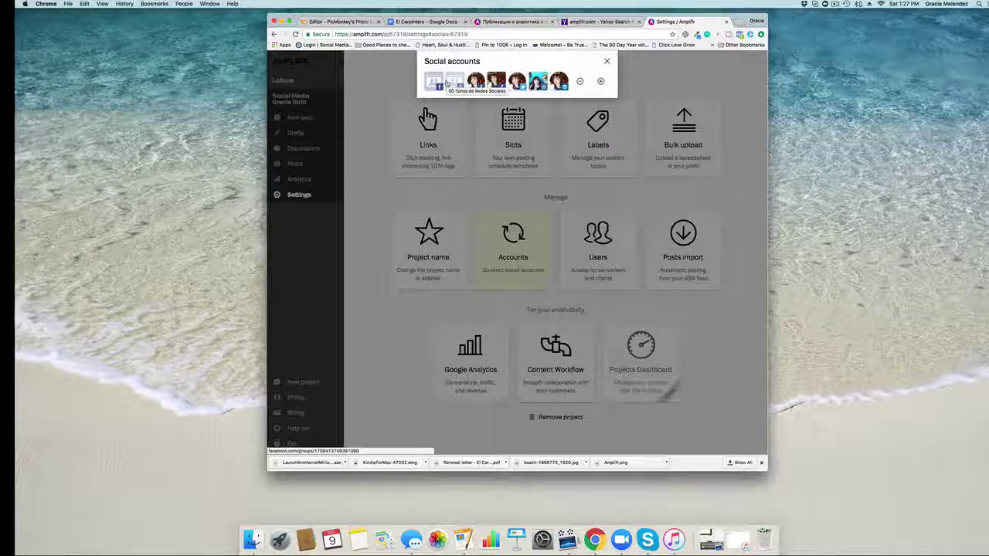
{"action": "left_click", "coordinate": [608, 61]}
{"action": "left_click", "coordinate": [597, 244]}
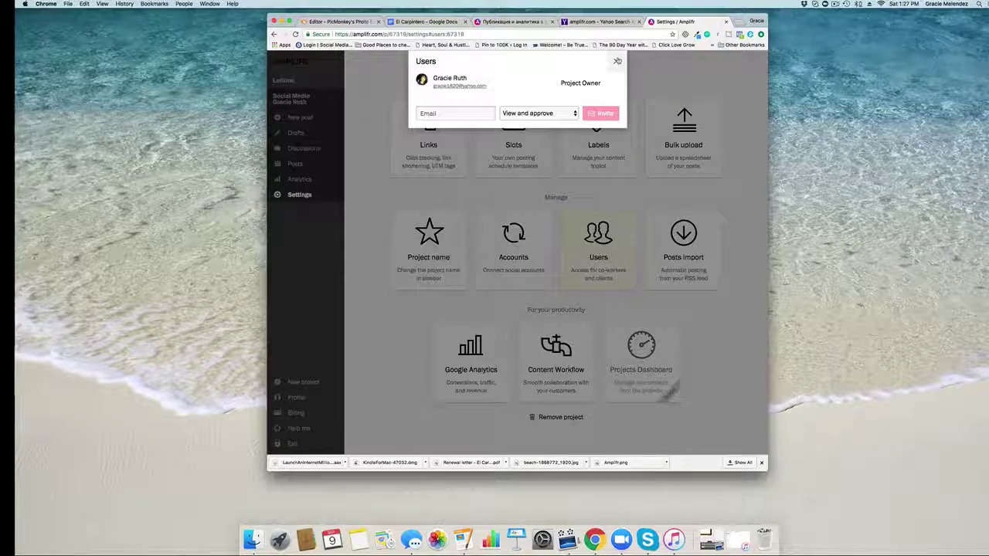
{"action": "left_click", "coordinate": [616, 61]}
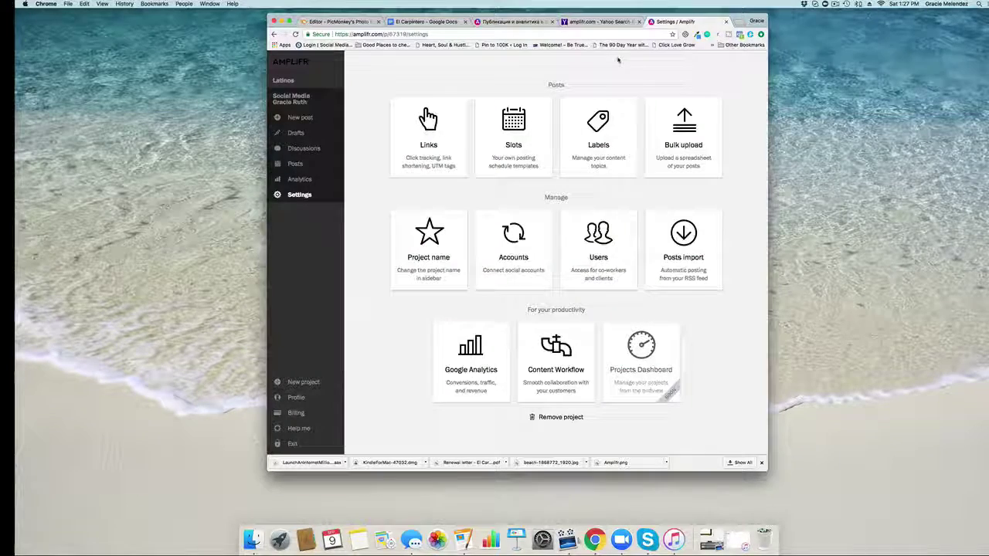
{"action": "left_click", "coordinate": [682, 250]}
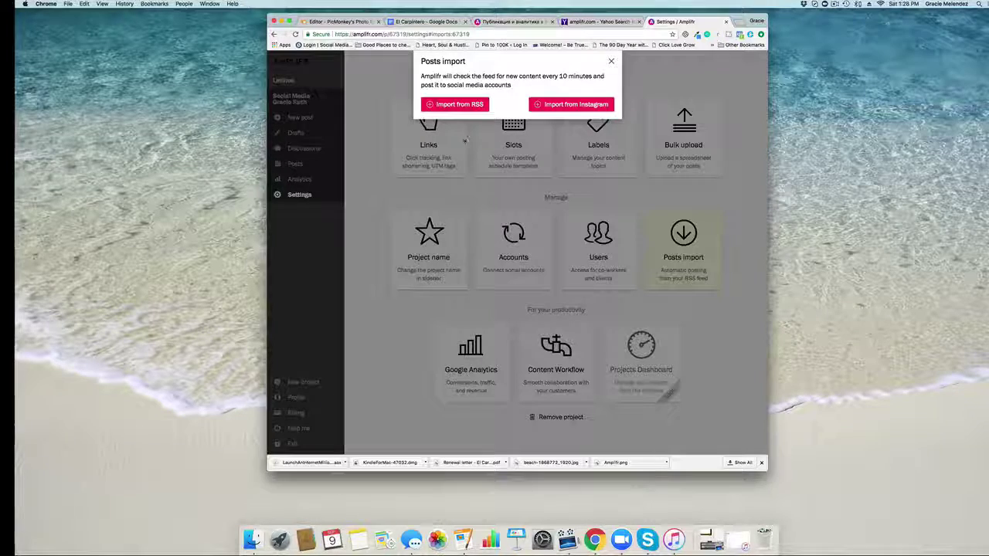
{"action": "left_click", "coordinate": [610, 63]}
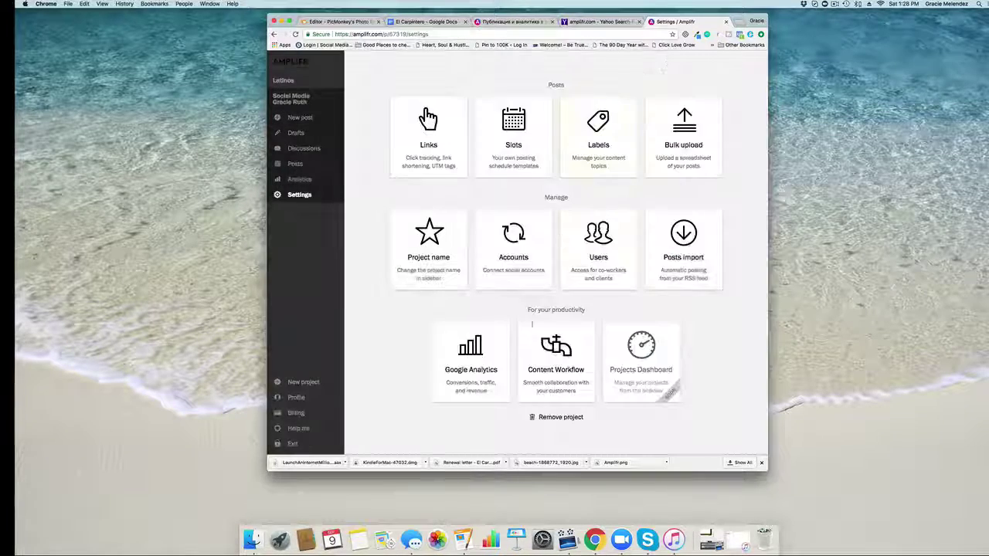
Step: Glance at Google Analytics, enable Content Workflow, and go to the Analytics page
{"action": "left_click", "coordinate": [471, 354]}
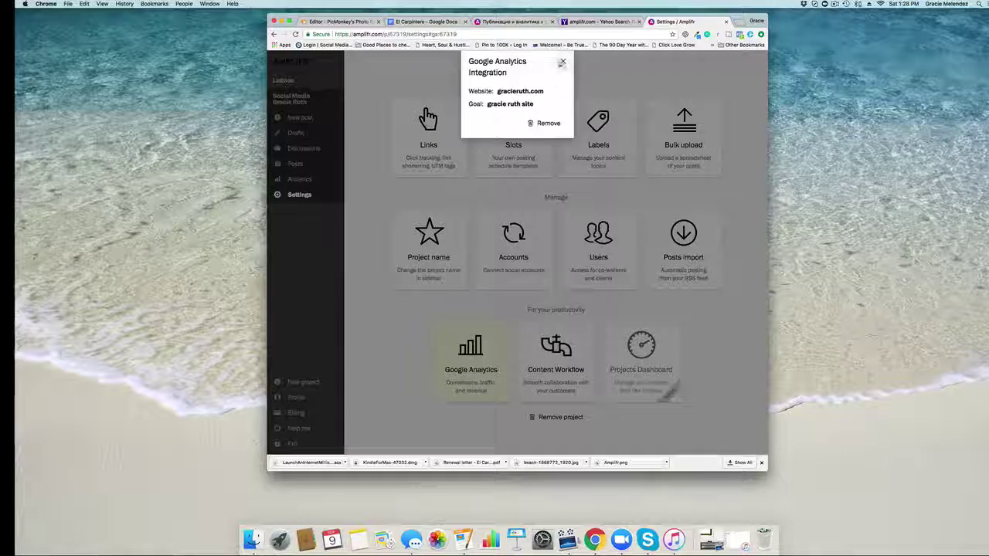
{"action": "left_click", "coordinate": [564, 61]}
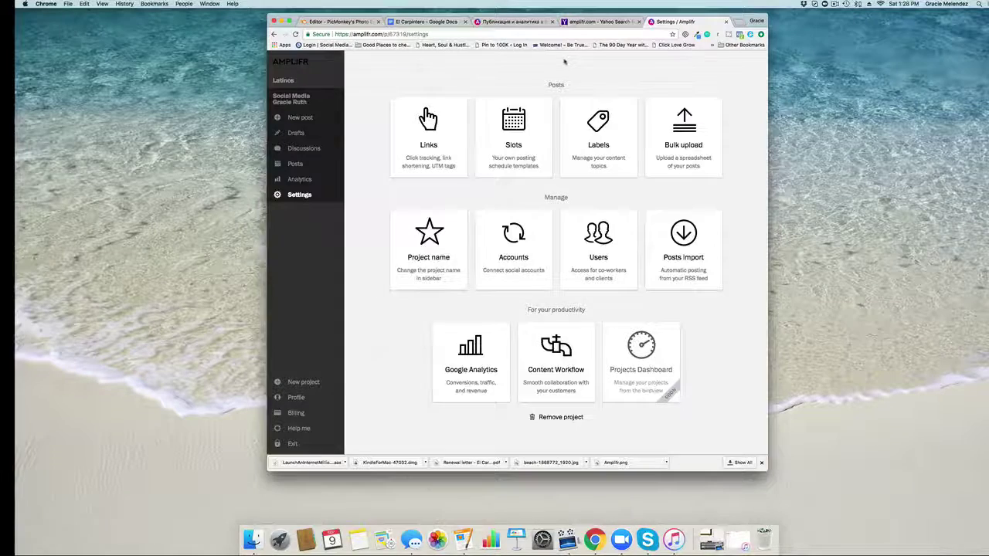
{"action": "left_click", "coordinate": [572, 351]}
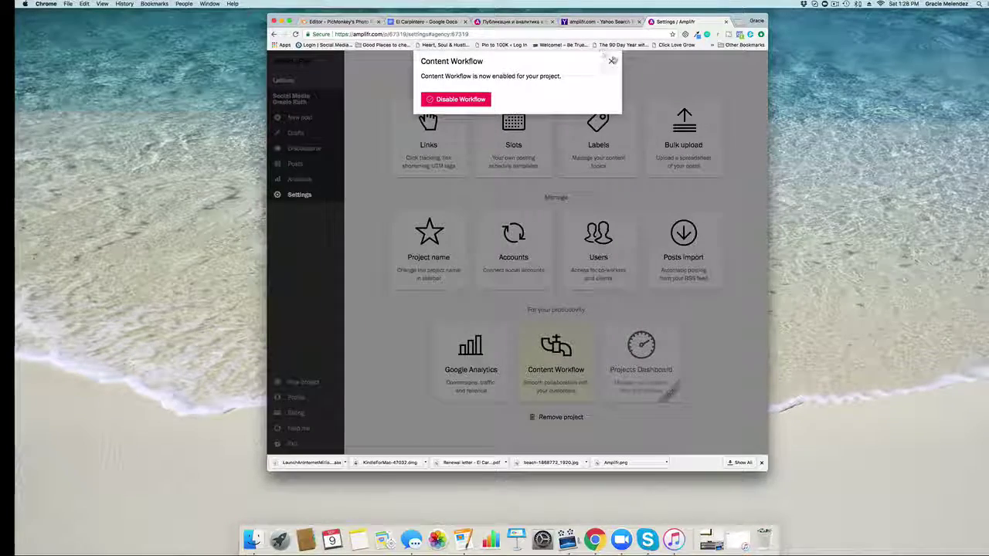
{"action": "left_click", "coordinate": [610, 62]}
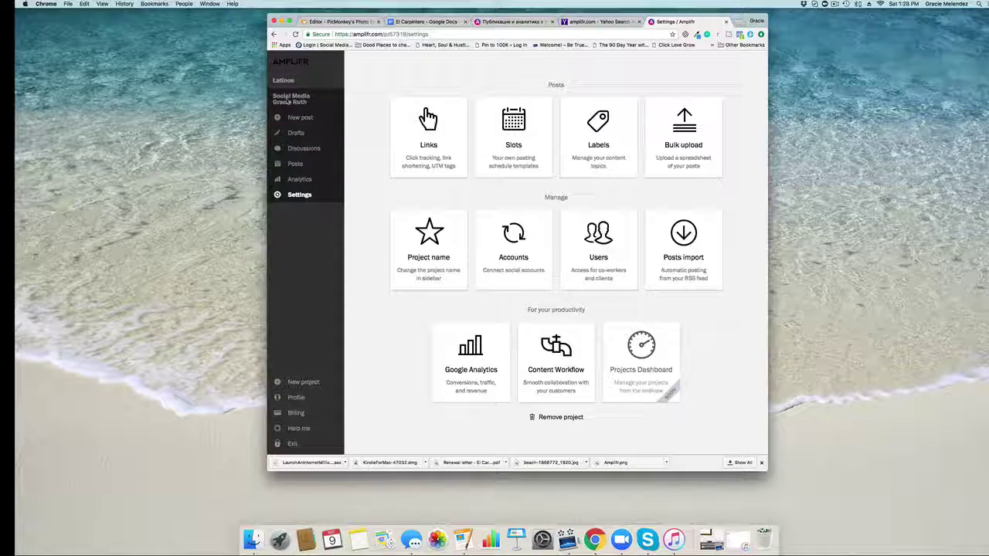
{"action": "left_click", "coordinate": [293, 181]}
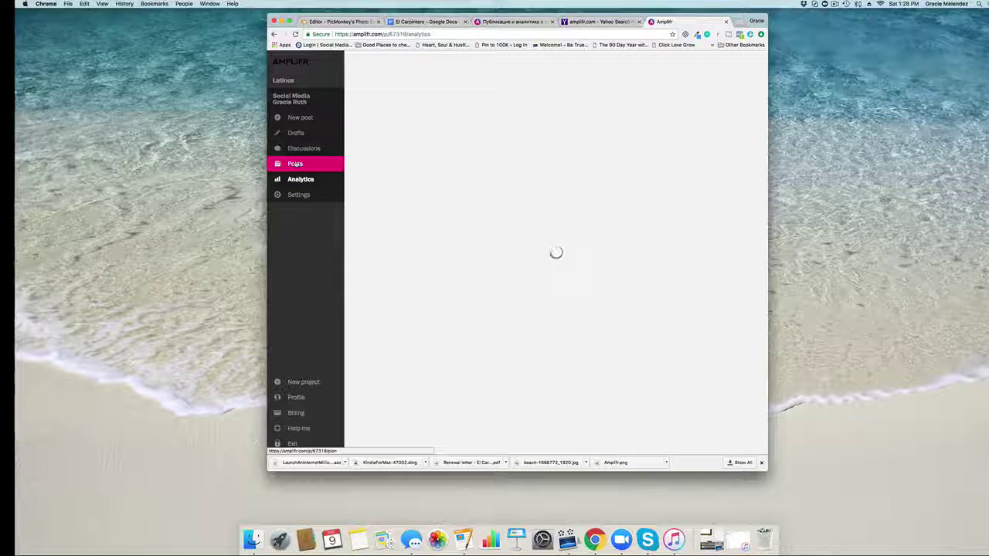
Step: Browse the current project's Posts calendar, Analytics, Discussions and empty Drafts
{"action": "left_click", "coordinate": [296, 165]}
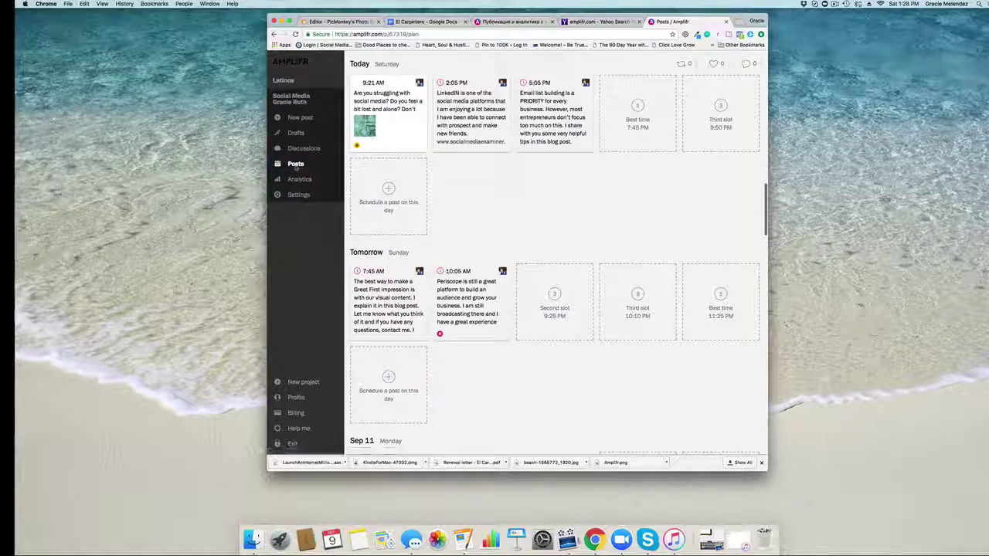
{"action": "scroll", "coordinate": [410, 175], "scroll_direction": "up", "scroll_amount": 15}
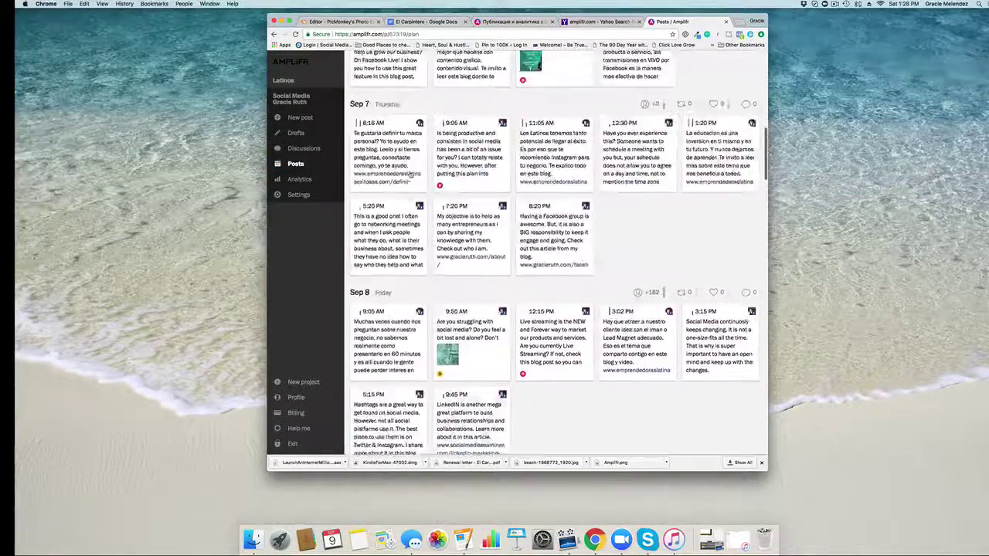
{"action": "scroll", "coordinate": [410, 155], "scroll_direction": "down", "scroll_amount": 6}
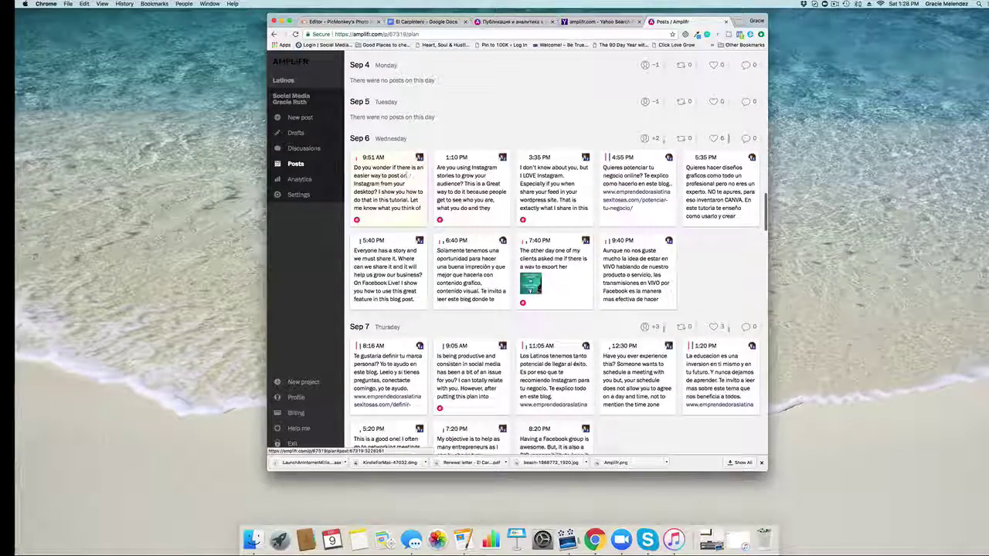
{"action": "left_click", "coordinate": [294, 122]}
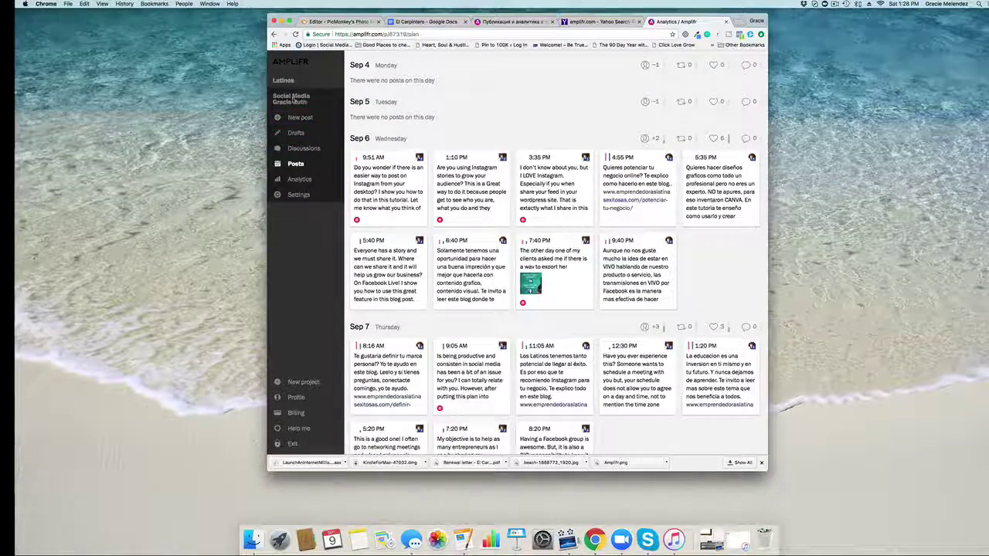
{"action": "left_click", "coordinate": [301, 151]}
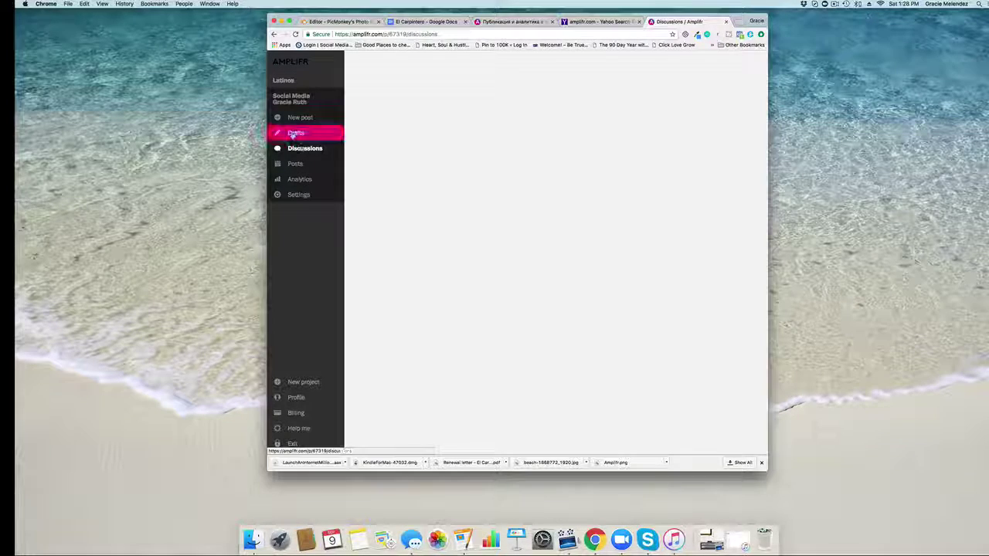
{"action": "left_click", "coordinate": [294, 134]}
Step: Dismiss an empty new post and switch to the Latinos project
{"action": "left_click", "coordinate": [291, 117]}
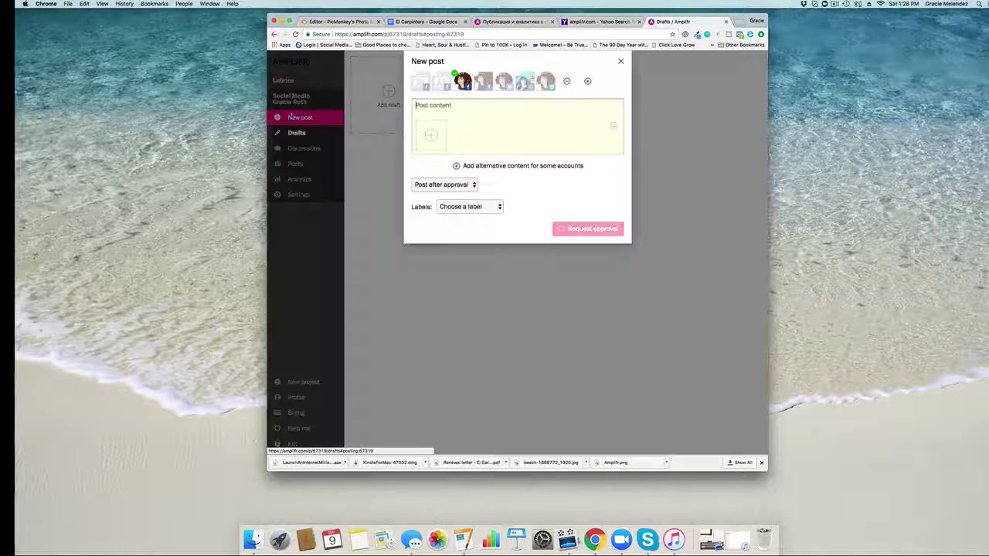
{"action": "left_click", "coordinate": [620, 61]}
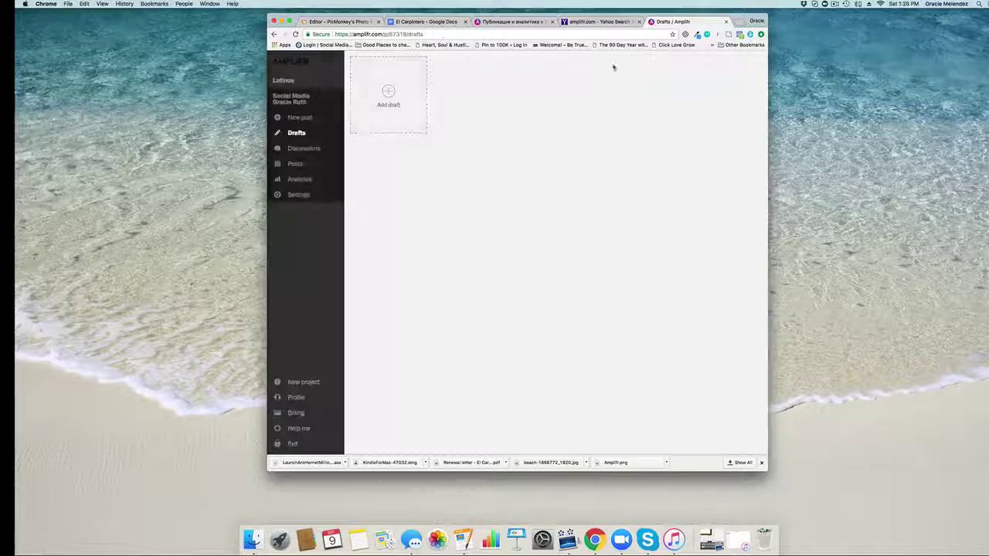
{"action": "left_click", "coordinate": [283, 81]}
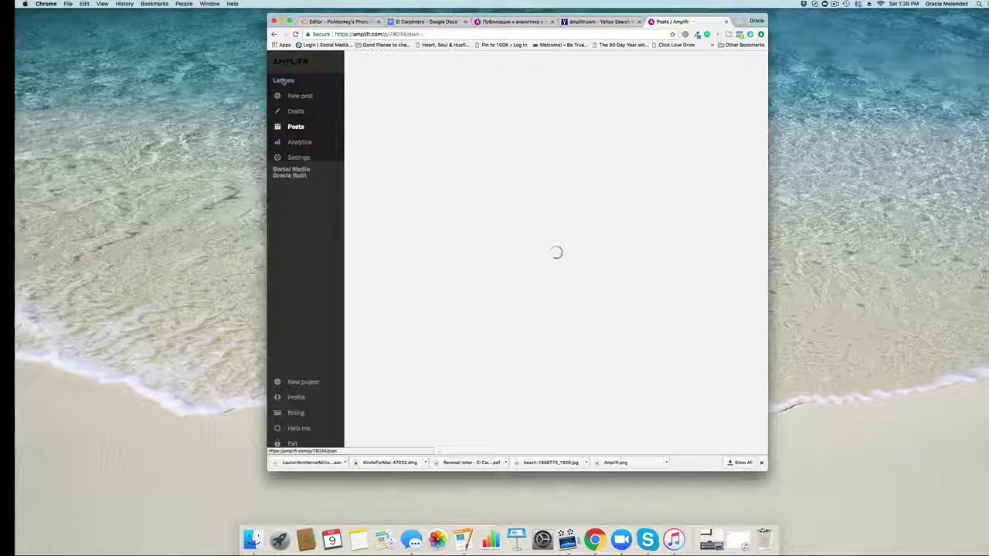
Step: Scroll the Latinos Posts plan up to Sep 7 and back down to the empty Today
{"action": "scroll", "coordinate": [464, 261], "scroll_direction": "down", "scroll_amount": 1}
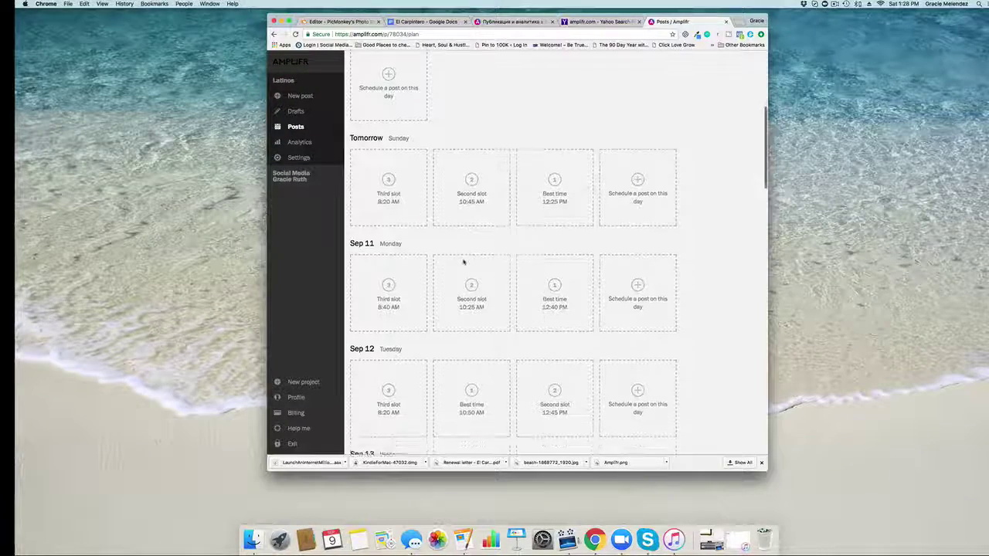
{"action": "scroll", "coordinate": [464, 262], "scroll_direction": "up", "scroll_amount": 4}
{"action": "scroll", "coordinate": [464, 264], "scroll_direction": "up", "scroll_amount": 3}
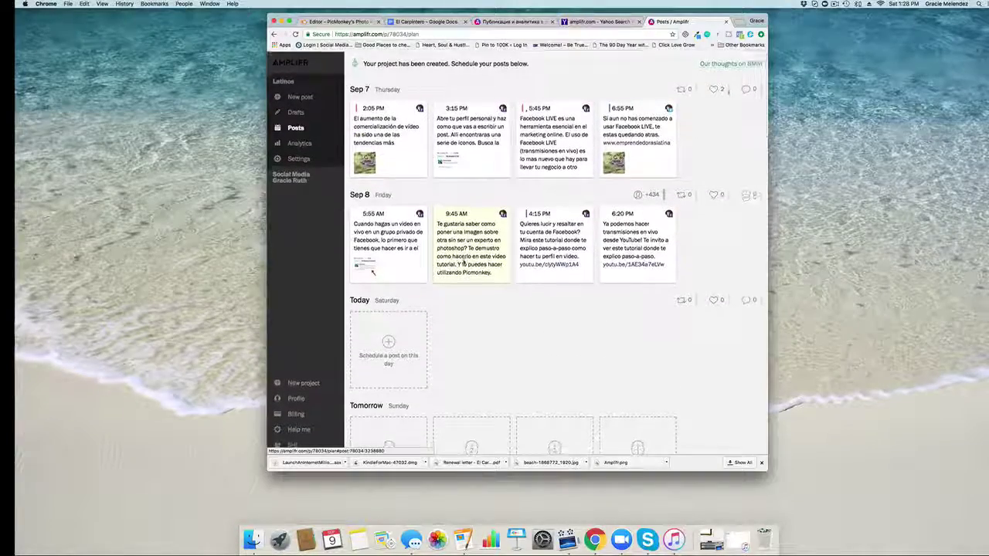
{"action": "scroll", "coordinate": [463, 263], "scroll_direction": "down", "scroll_amount": 6}
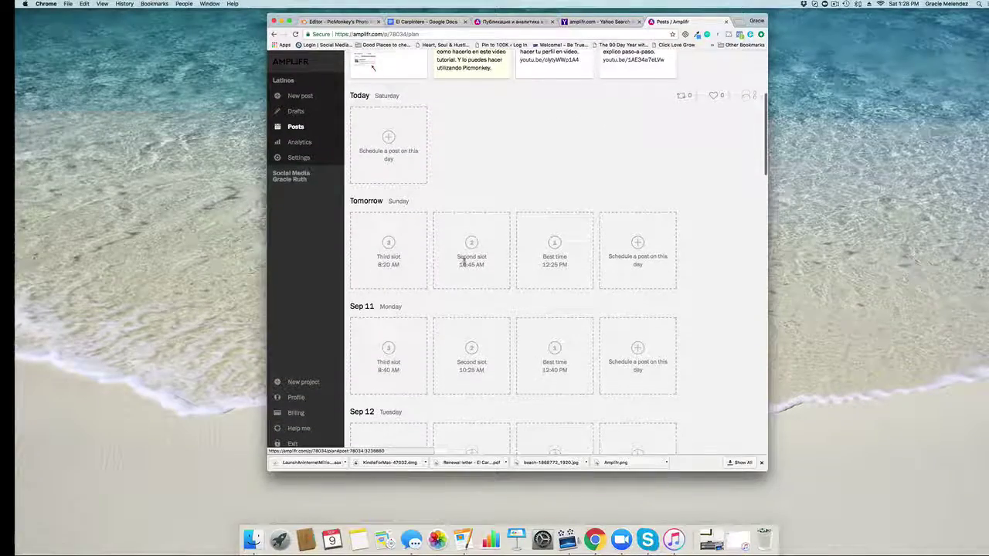
{"action": "scroll", "coordinate": [452, 232], "scroll_direction": "down", "scroll_amount": 1}
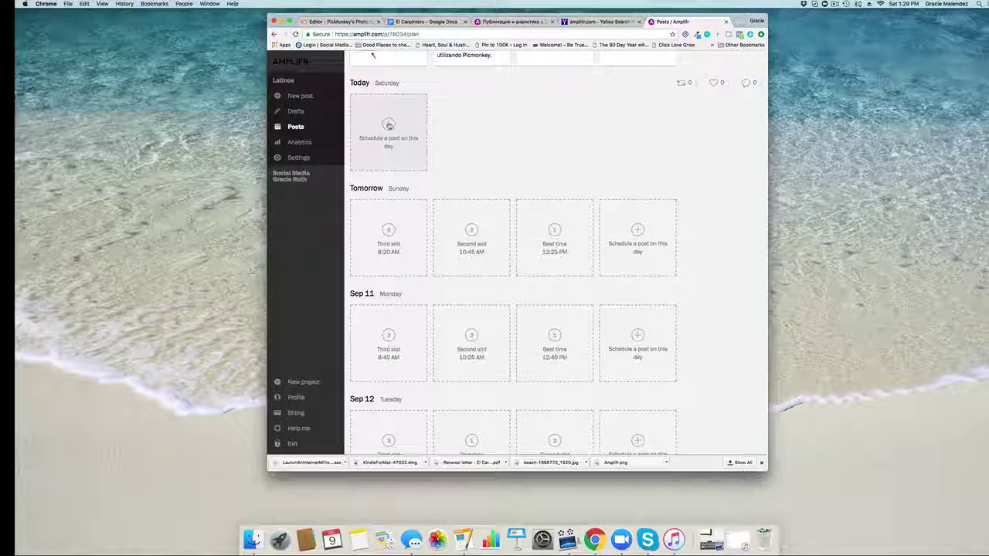
Step: Start a new post for today, Saturday Sep 9, sent only to the first account
{"action": "left_click", "coordinate": [390, 127]}
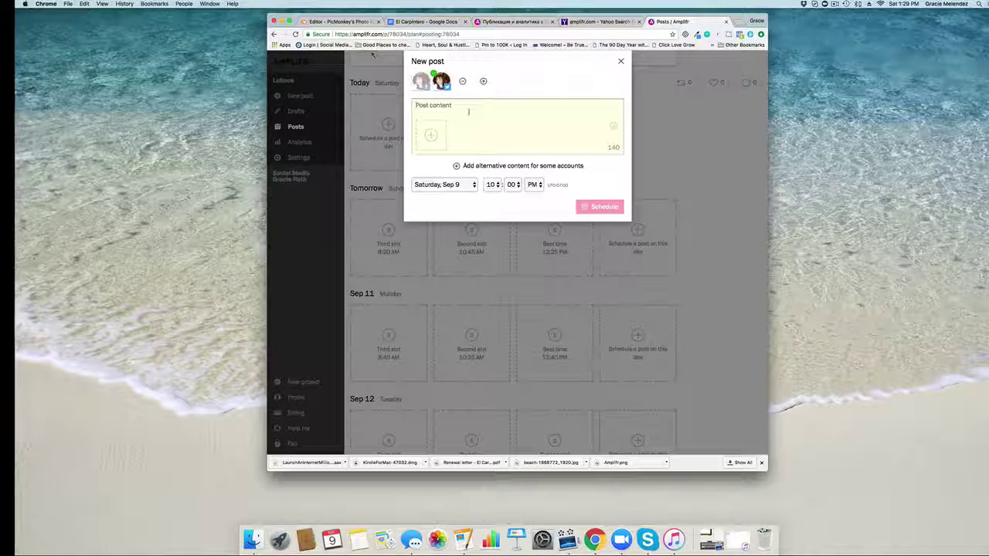
{"action": "scroll", "coordinate": [371, 54], "scroll_direction": "down", "scroll_amount": 1}
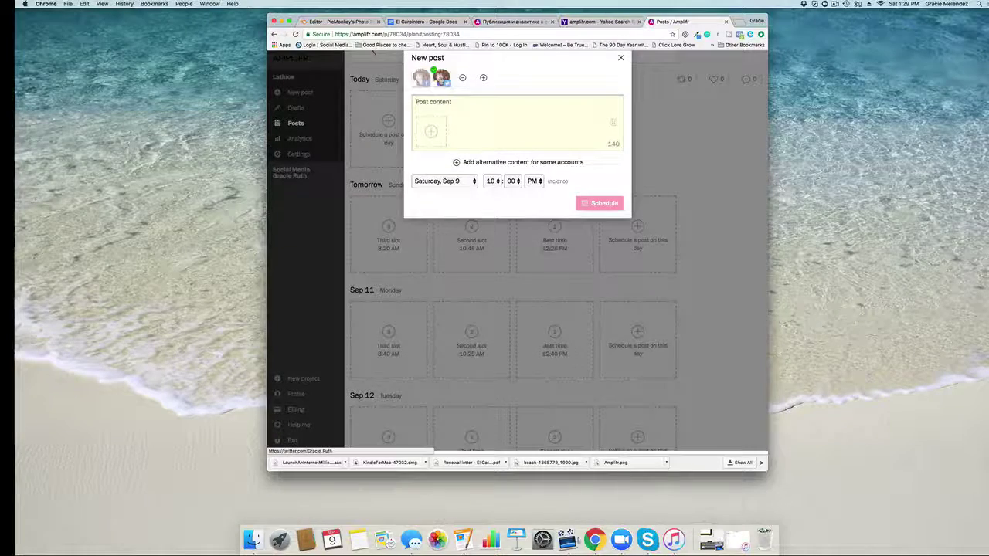
{"action": "left_click", "coordinate": [442, 77]}
{"action": "left_click", "coordinate": [420, 77]}
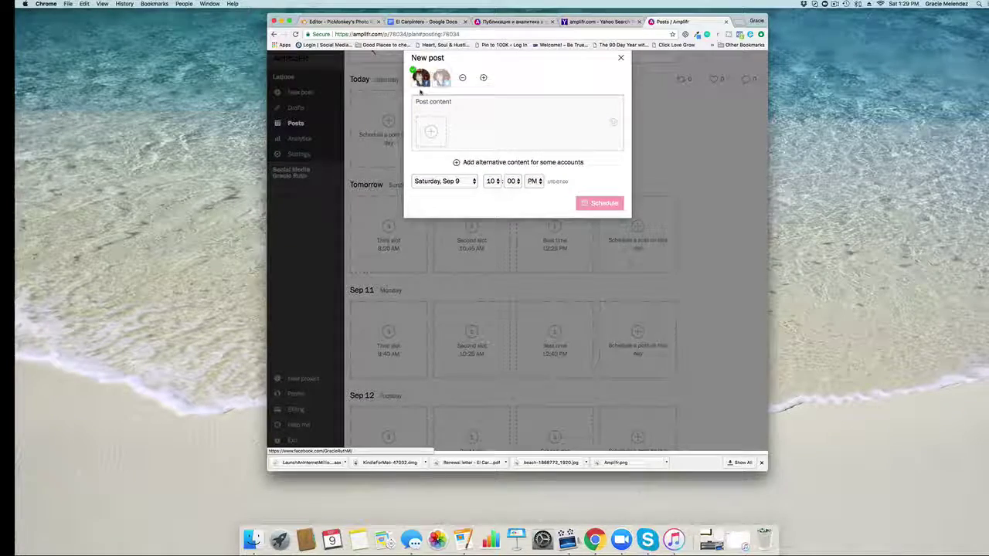
{"action": "scroll", "coordinate": [420, 91], "scroll_direction": "up", "scroll_amount": 1}
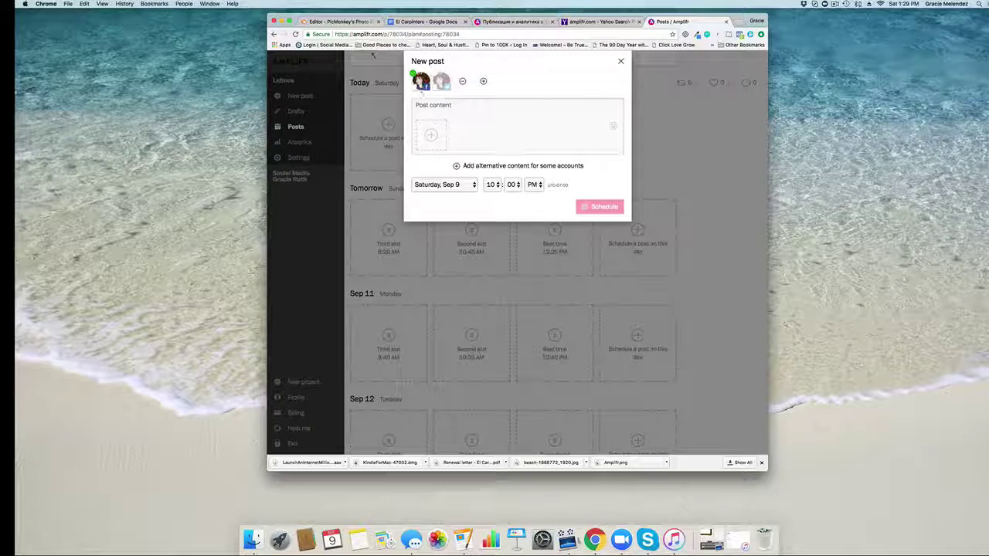
Step: Write the post text 'Feliz Sábado mi gente Latina!' with the accented á
{"action": "left_click", "coordinate": [423, 105]}
{"action": "type", "text": "Felize"}
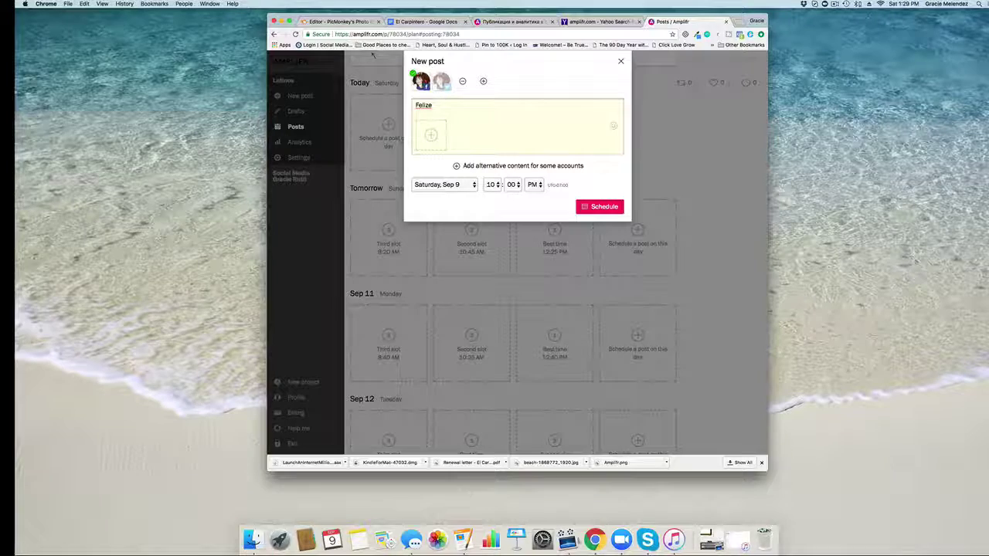
{"action": "key", "text": "BackSpace"}
{"action": "type", "text": "Sa"}
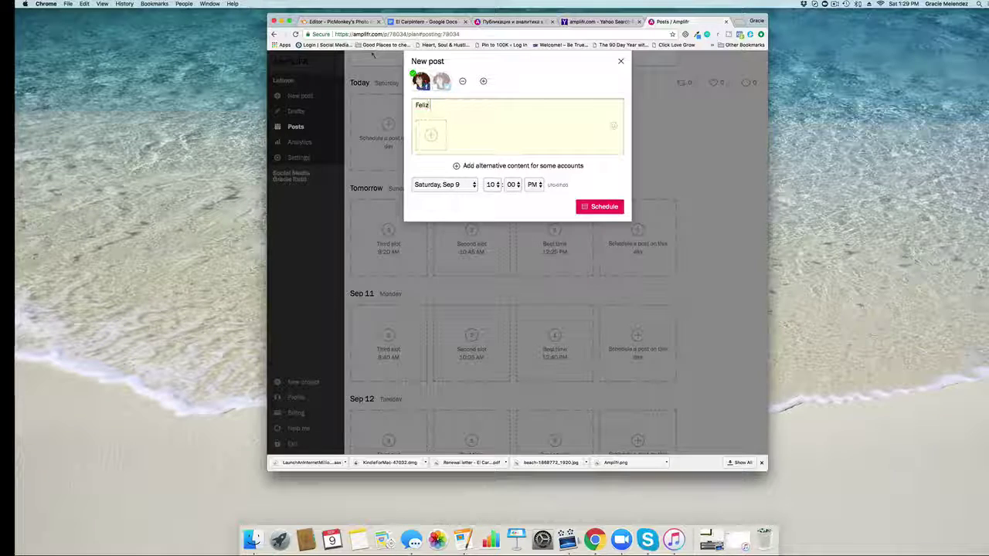
{"action": "type", "text": "bad"}
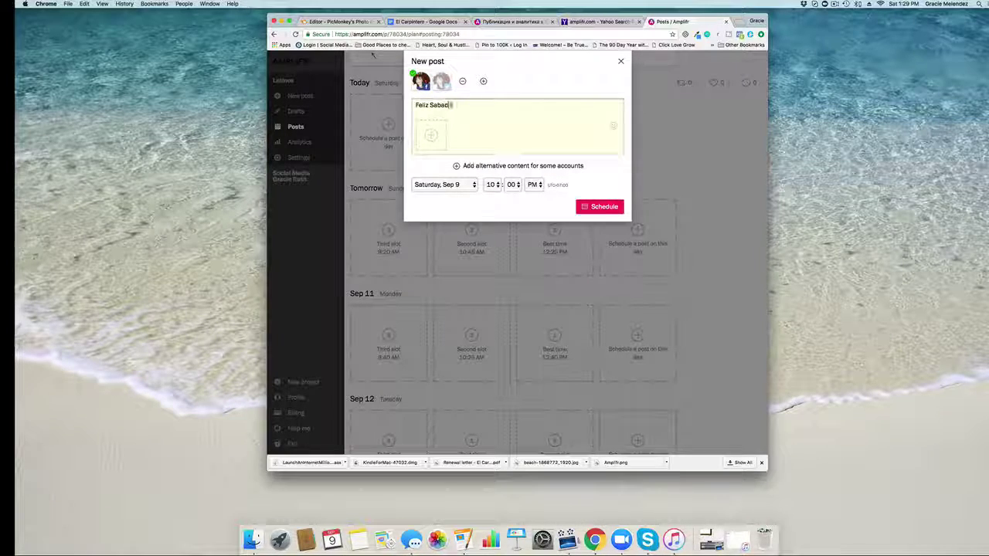
{"action": "type", "text": "o mi gente"}
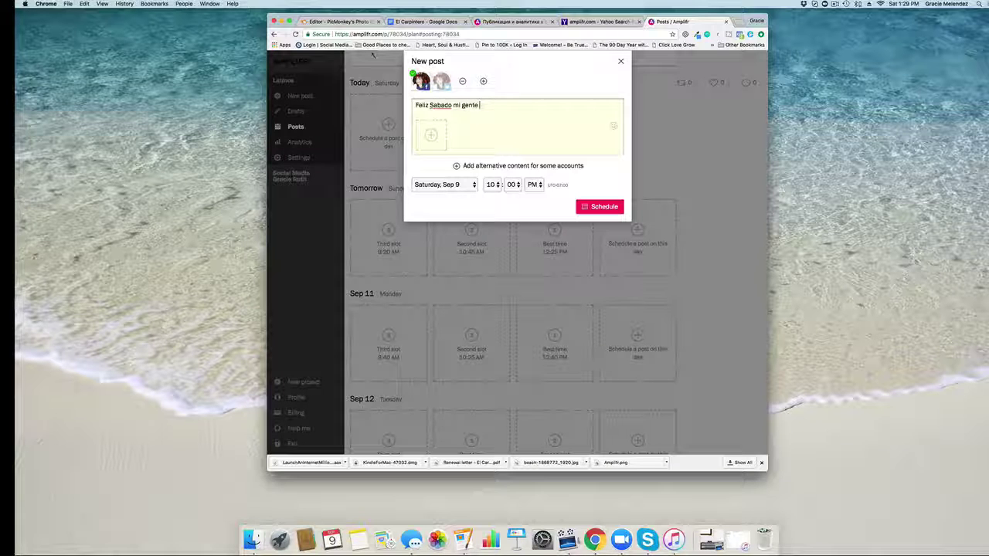
{"action": "type", "text": " Laytin"}
{"action": "key", "text": "BackSpace"}
{"action": "key", "text": "BackSpace"}
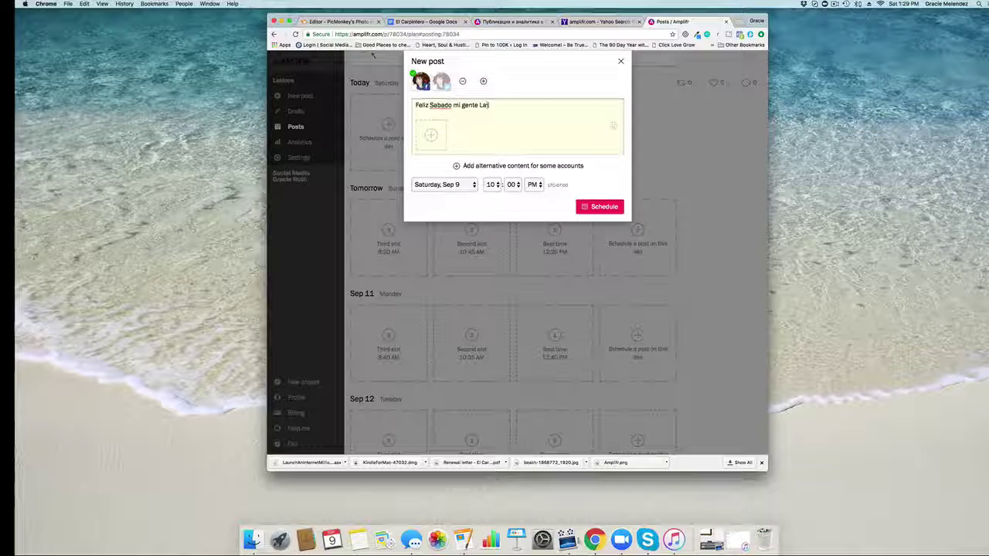
{"action": "type", "text": "tina!"}
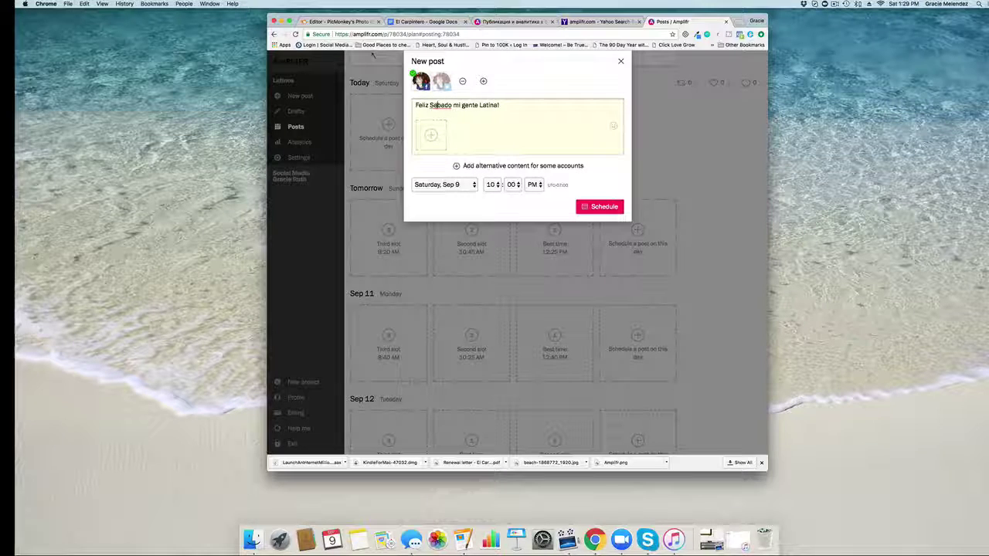
{"action": "key", "text": "BackSpace"}
{"action": "type", "text": "a"}
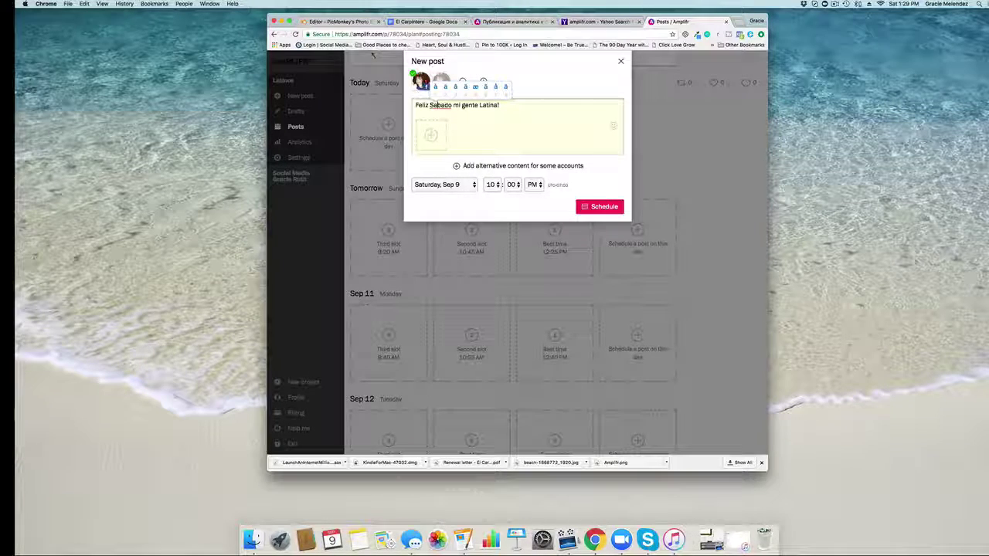
{"action": "type", "text": "2"}
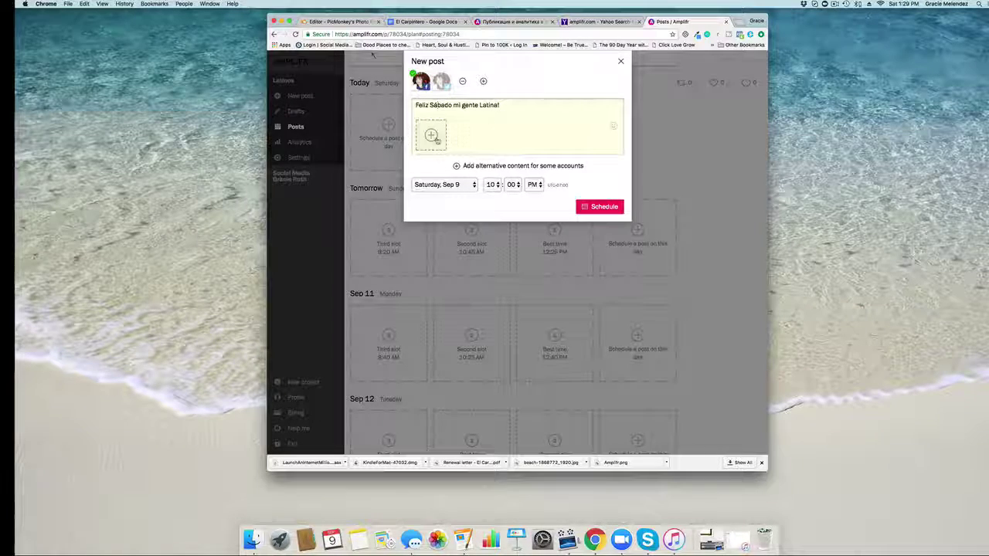
Step: Open the post's image picker and browse to the Desktop folder
{"action": "left_click", "coordinate": [431, 135]}
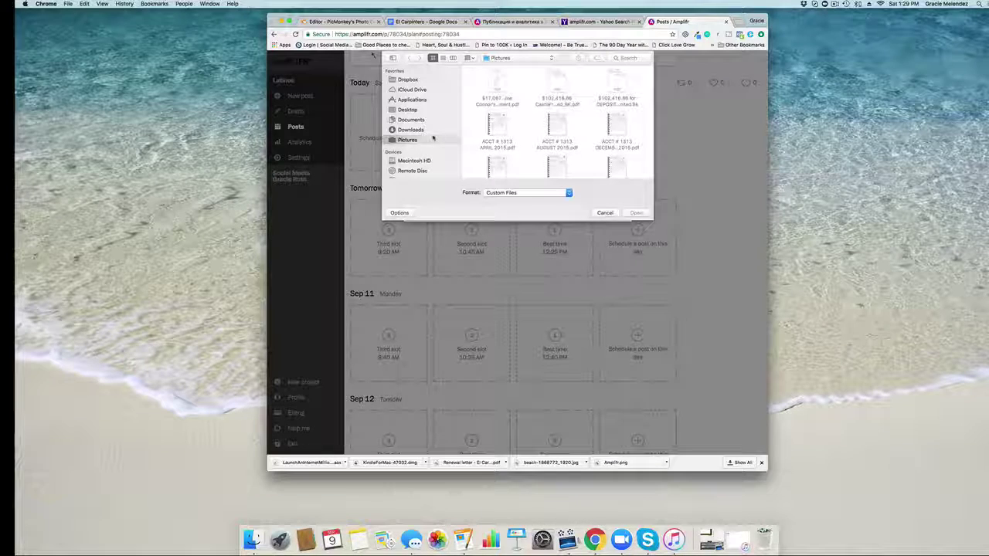
{"action": "scroll", "coordinate": [497, 135], "scroll_direction": "down", "scroll_amount": 5}
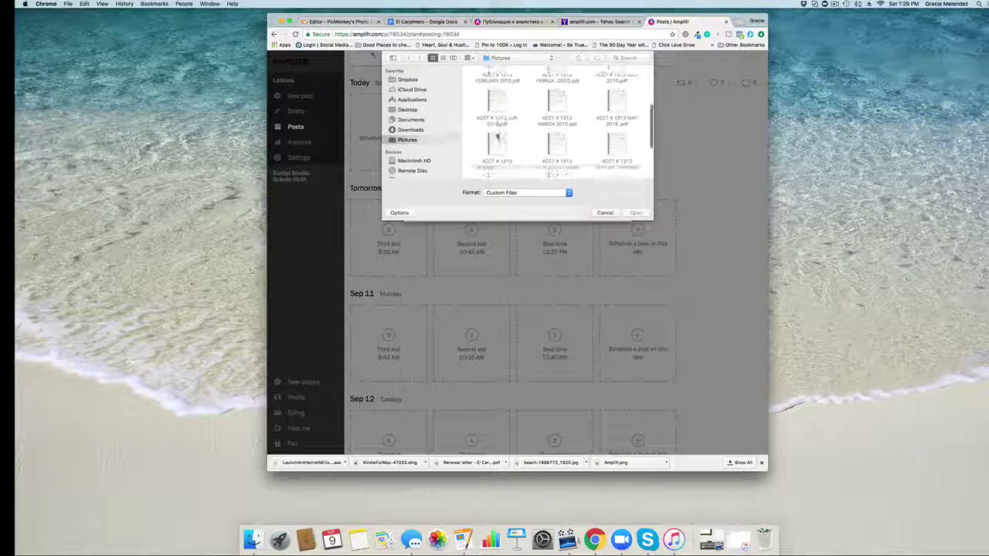
{"action": "scroll", "coordinate": [497, 136], "scroll_direction": "down", "scroll_amount": 1}
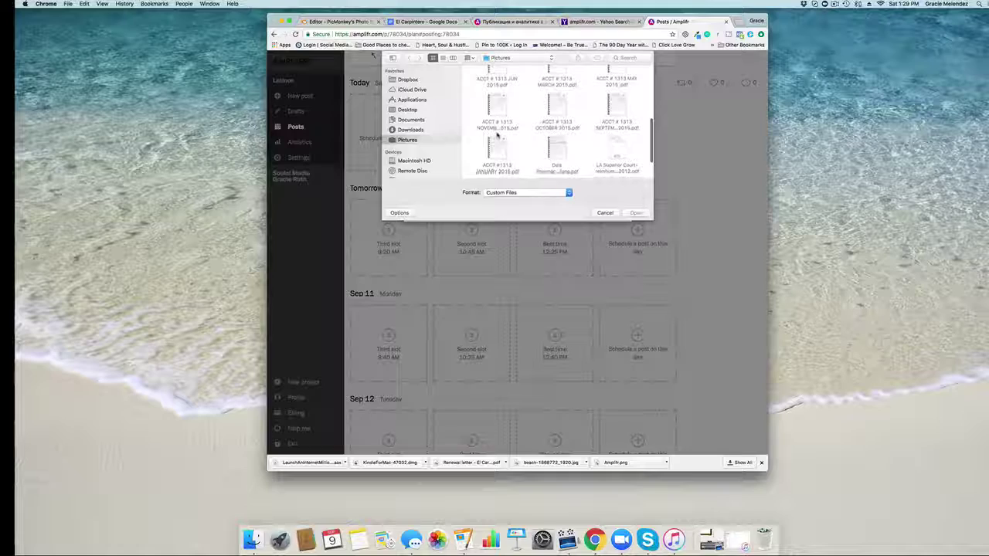
{"action": "scroll", "coordinate": [497, 135], "scroll_direction": "down", "scroll_amount": 2}
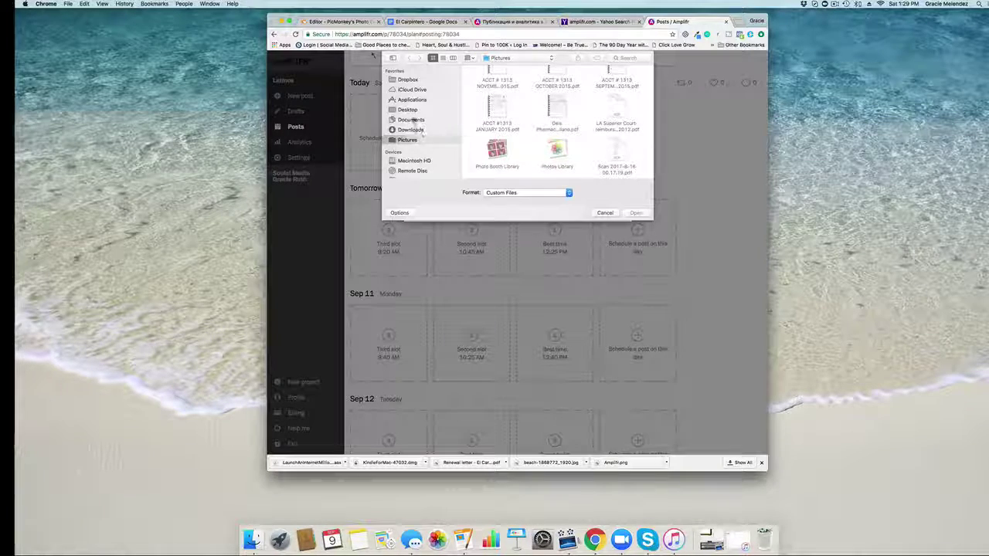
{"action": "left_click", "coordinate": [407, 109]}
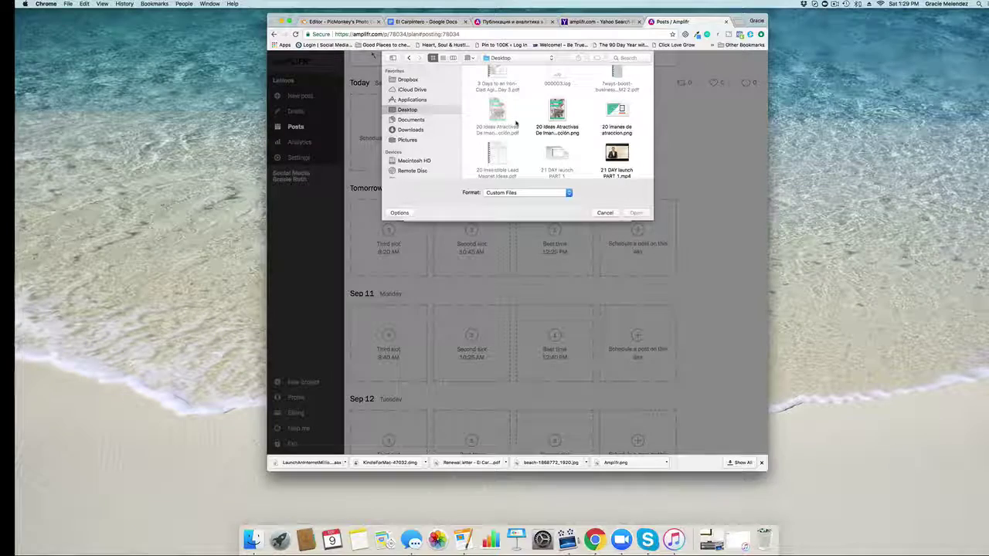
Step: Find the photo on the Desktop and attach it to the greeting post
{"action": "scroll", "coordinate": [517, 123], "scroll_direction": "up", "scroll_amount": 5}
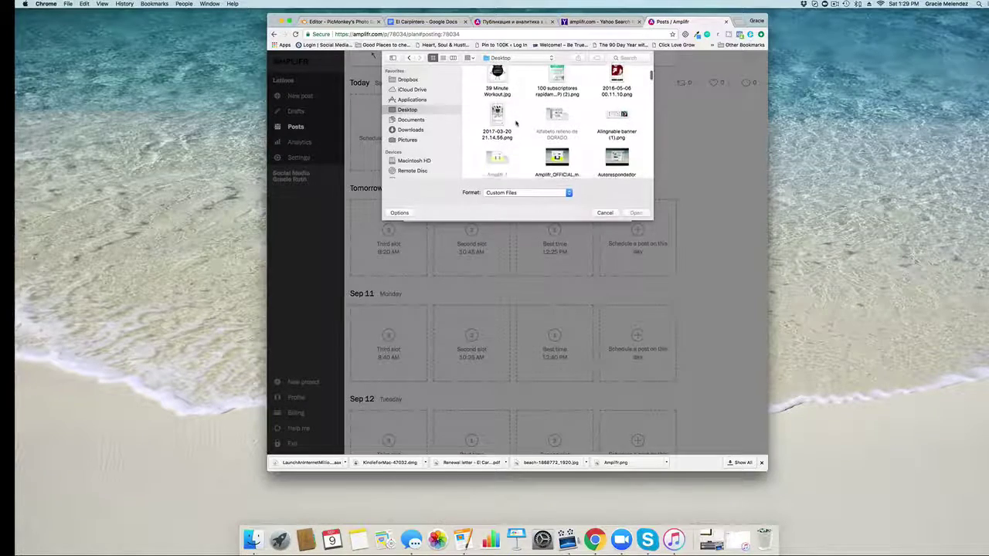
{"action": "scroll", "coordinate": [516, 122], "scroll_direction": "down", "scroll_amount": 5}
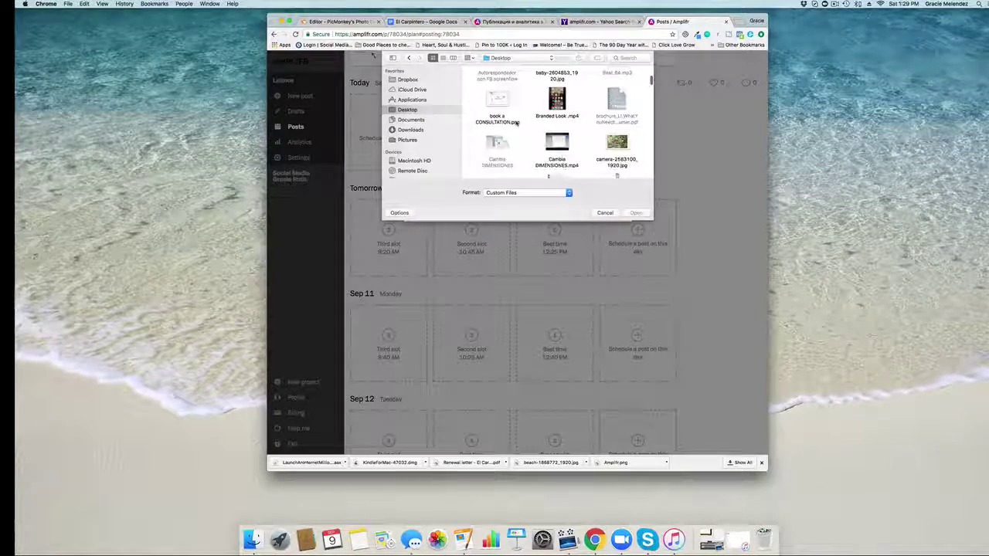
{"action": "scroll", "coordinate": [516, 122], "scroll_direction": "down", "scroll_amount": 2}
{"action": "scroll", "coordinate": [516, 124], "scroll_direction": "down", "scroll_amount": 5}
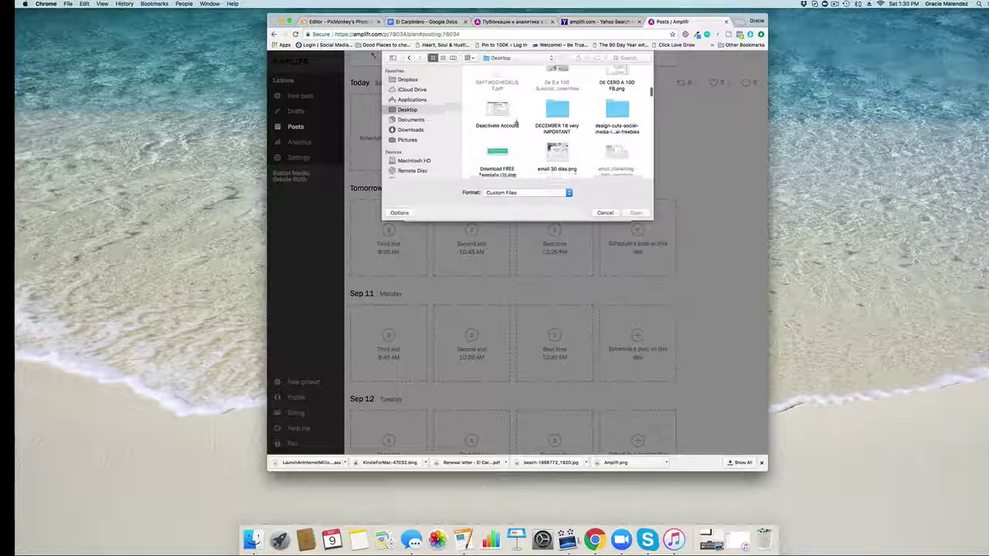
{"action": "scroll", "coordinate": [516, 122], "scroll_direction": "down", "scroll_amount": 5}
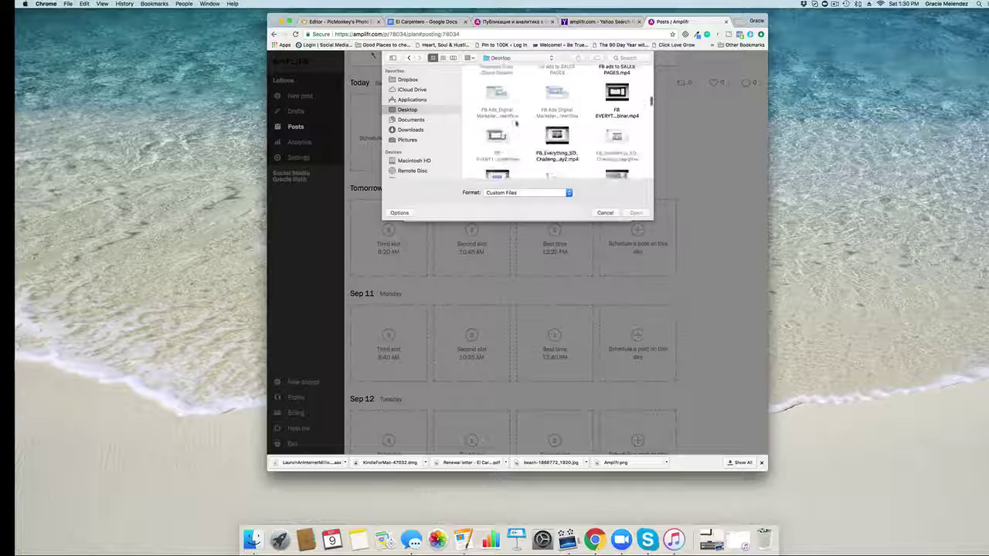
{"action": "scroll", "coordinate": [516, 123], "scroll_direction": "down", "scroll_amount": 2}
{"action": "scroll", "coordinate": [514, 122], "scroll_direction": "down", "scroll_amount": 6}
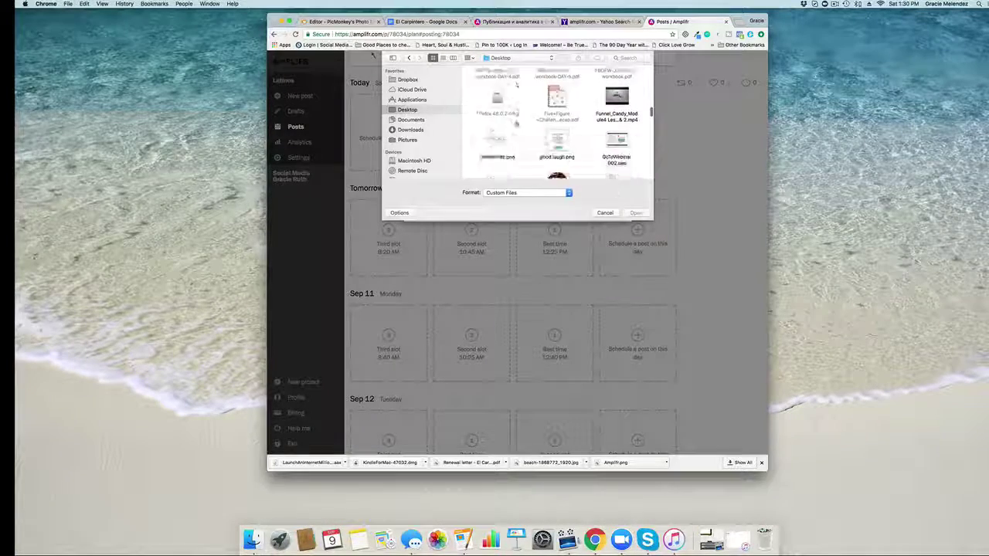
{"action": "scroll", "coordinate": [516, 101], "scroll_direction": "down", "scroll_amount": 6}
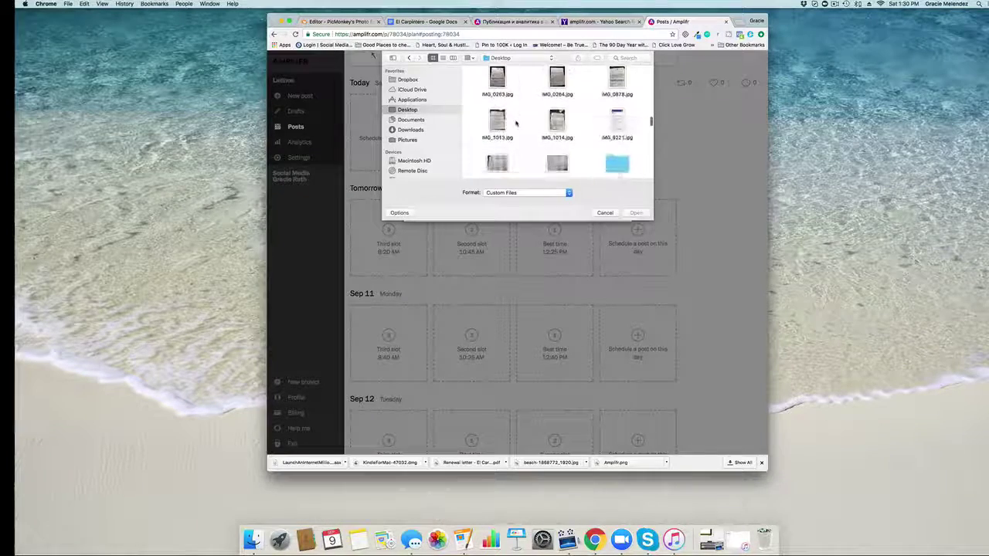
{"action": "scroll", "coordinate": [516, 124], "scroll_direction": "down", "scroll_amount": 2}
{"action": "scroll", "coordinate": [516, 123], "scroll_direction": "down", "scroll_amount": 6}
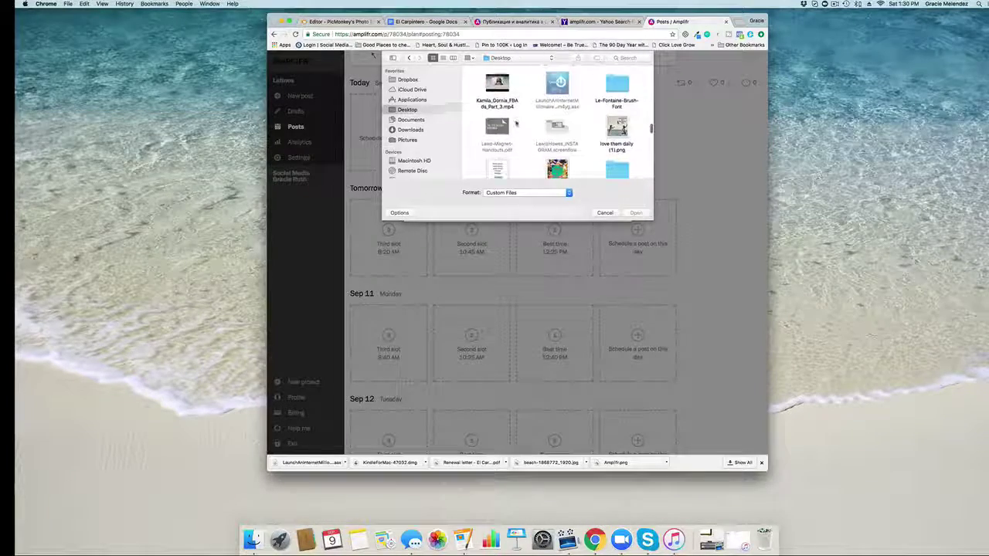
{"action": "scroll", "coordinate": [516, 122], "scroll_direction": "down", "scroll_amount": 6}
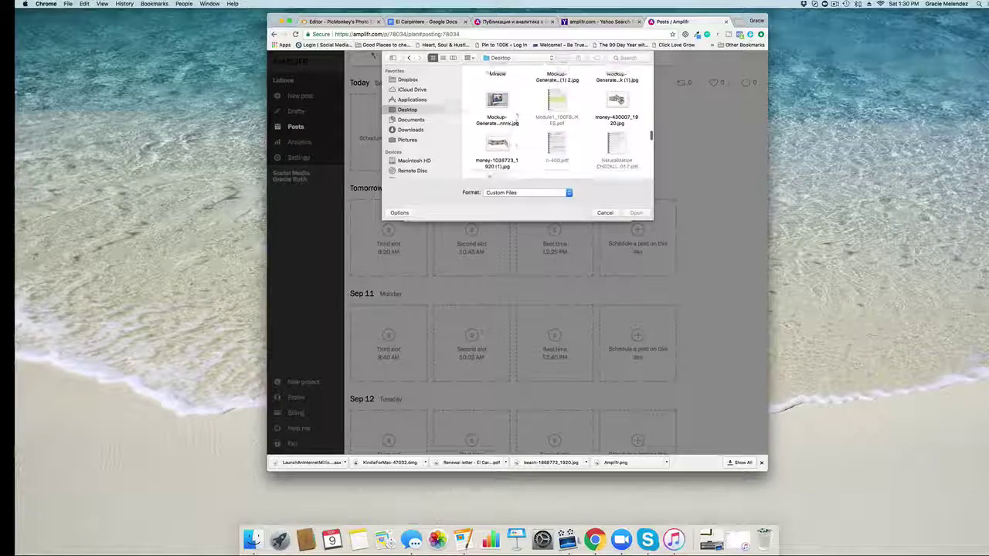
{"action": "scroll", "coordinate": [516, 122], "scroll_direction": "down", "scroll_amount": 2}
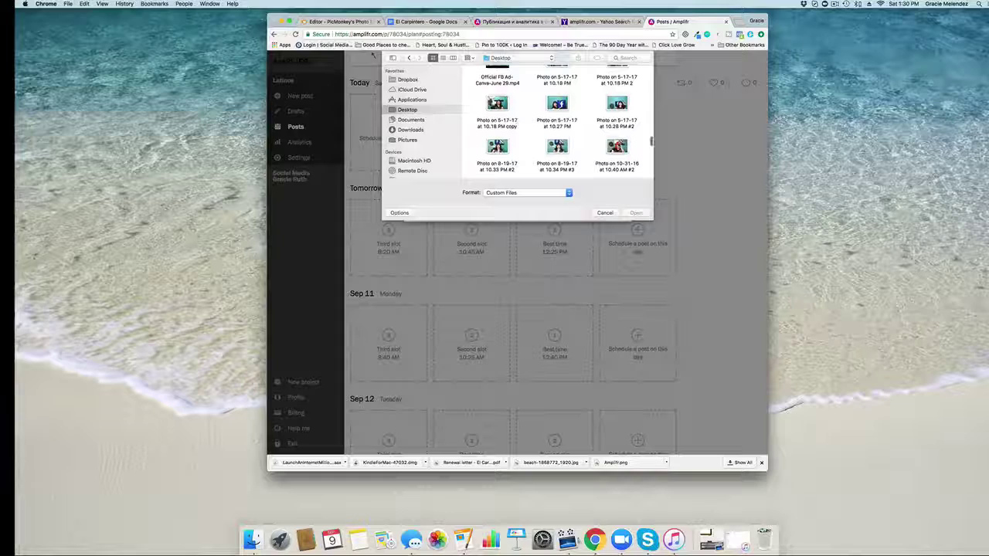
{"action": "left_click", "coordinate": [635, 212]}
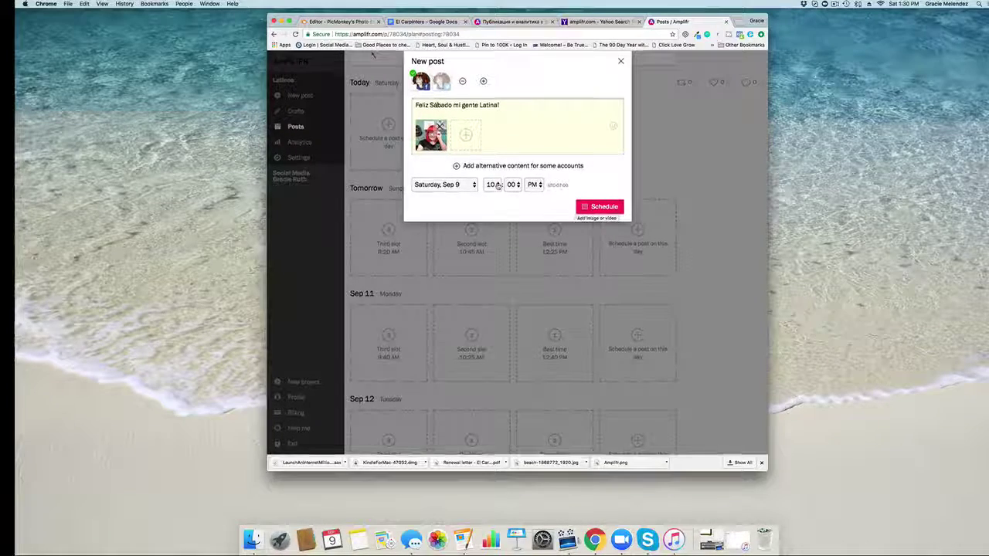
Step: Set the greeting post's time to 1:32 PM and schedule it for today
{"action": "left_click", "coordinate": [499, 186]}
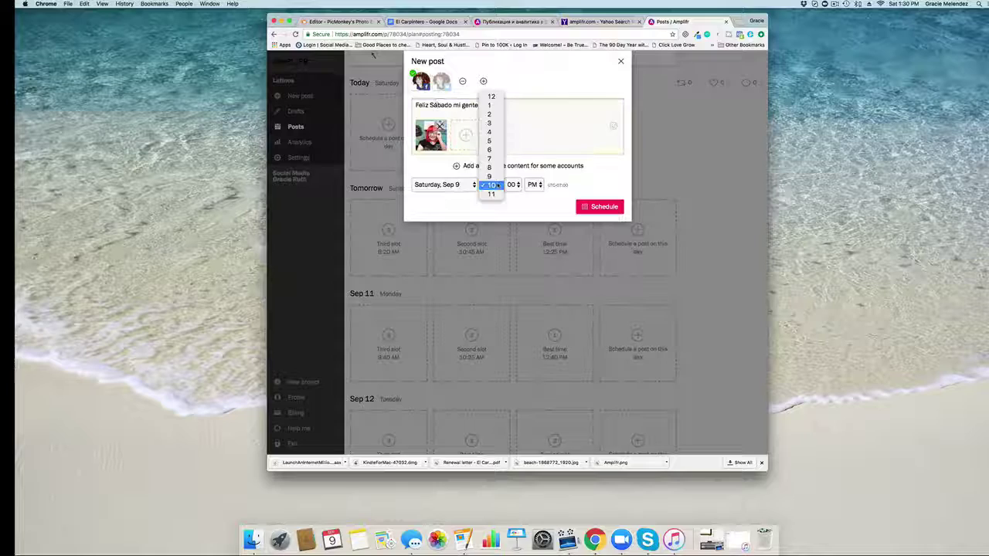
{"action": "left_click", "coordinate": [491, 105]}
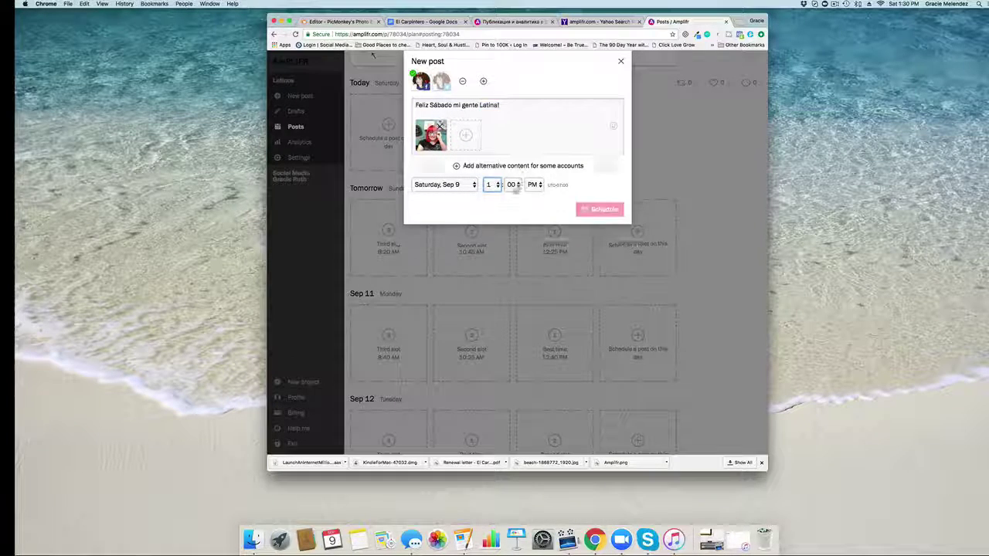
{"action": "left_click", "coordinate": [513, 185]}
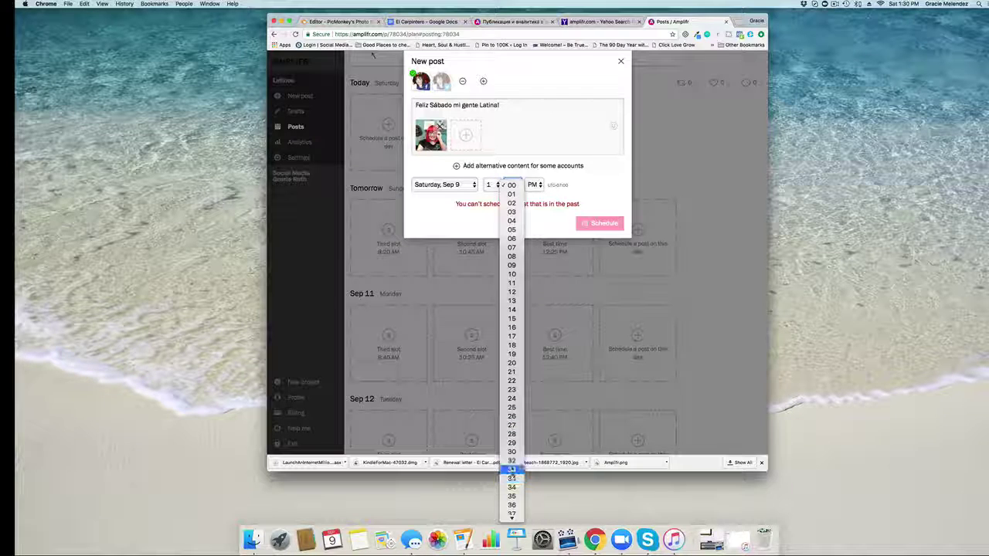
{"action": "left_click", "coordinate": [522, 357]}
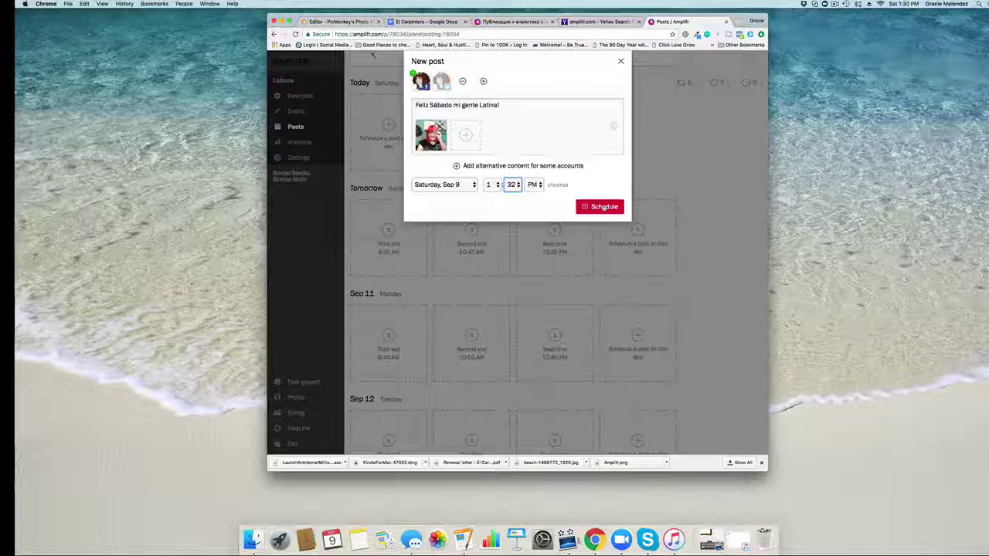
{"action": "left_click", "coordinate": [604, 207]}
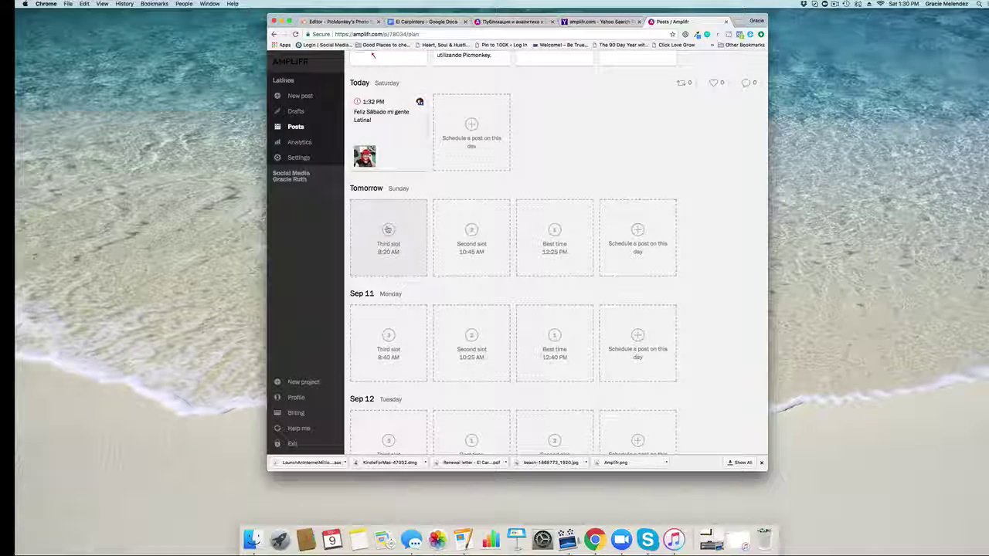
{"action": "scroll", "coordinate": [388, 229], "scroll_direction": "down", "scroll_amount": 15}
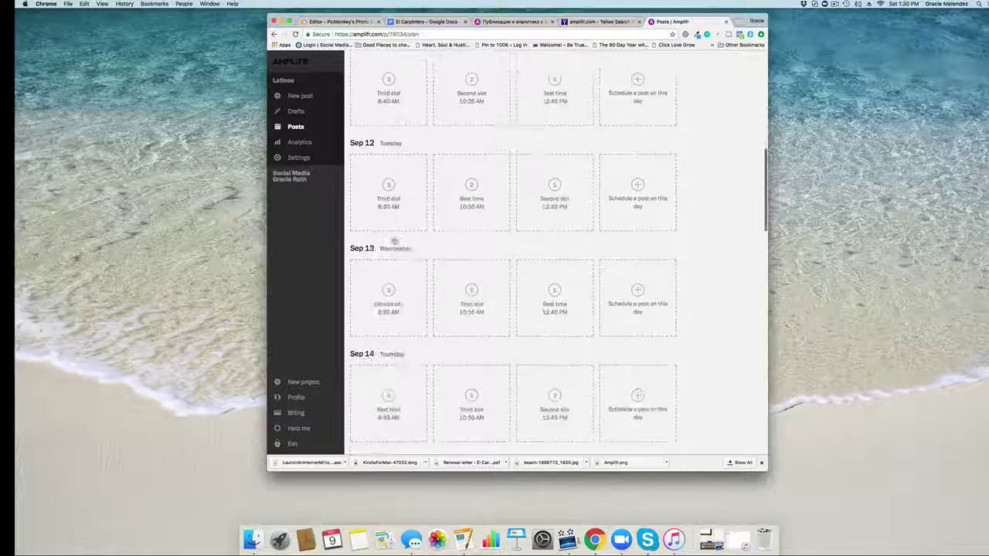
{"action": "scroll", "coordinate": [390, 232], "scroll_direction": "down", "scroll_amount": 10}
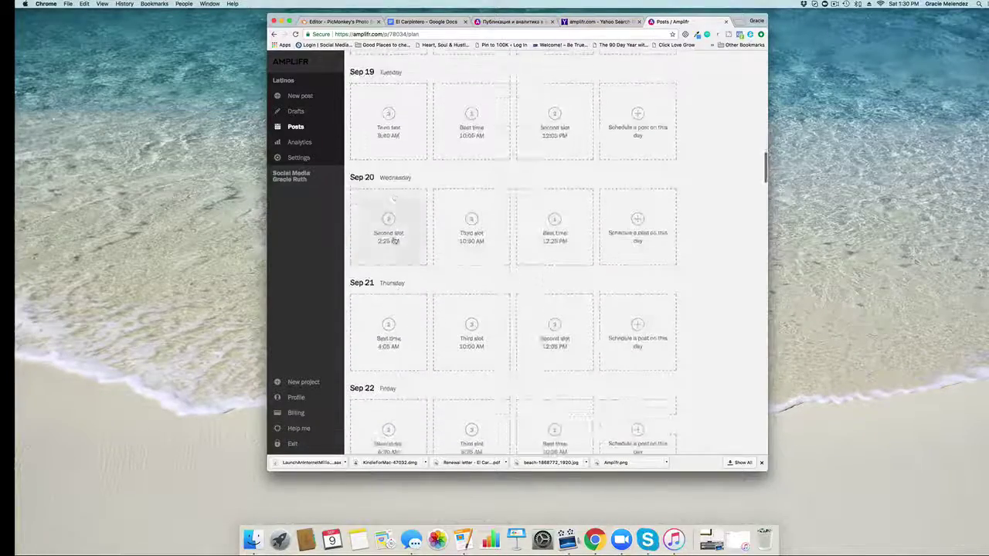
{"action": "scroll", "coordinate": [390, 232], "scroll_direction": "down", "scroll_amount": 3}
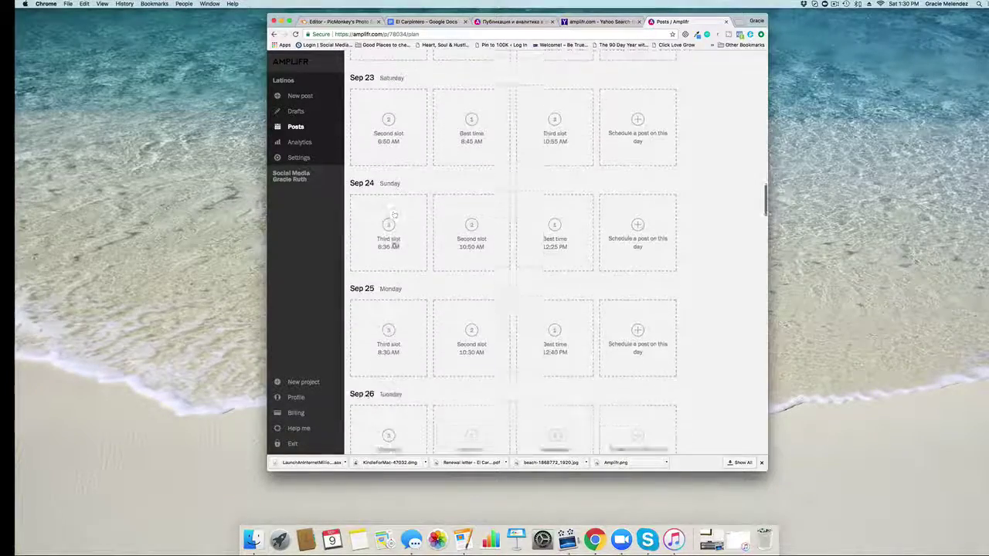
{"action": "scroll", "coordinate": [392, 241], "scroll_direction": "up", "scroll_amount": 6}
{"action": "scroll", "coordinate": [393, 241], "scroll_direction": "up", "scroll_amount": 15}
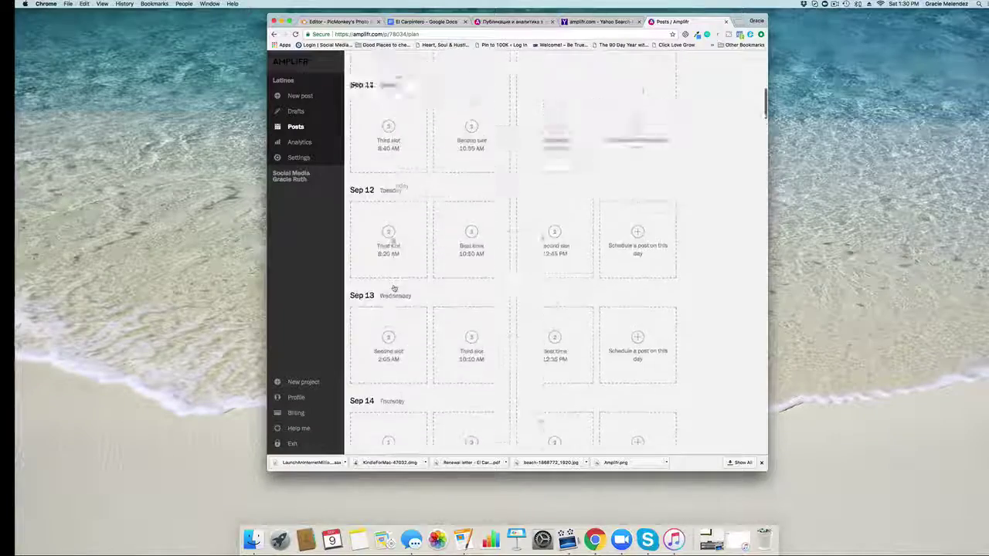
{"action": "scroll", "coordinate": [393, 240], "scroll_direction": "down", "scroll_amount": 3}
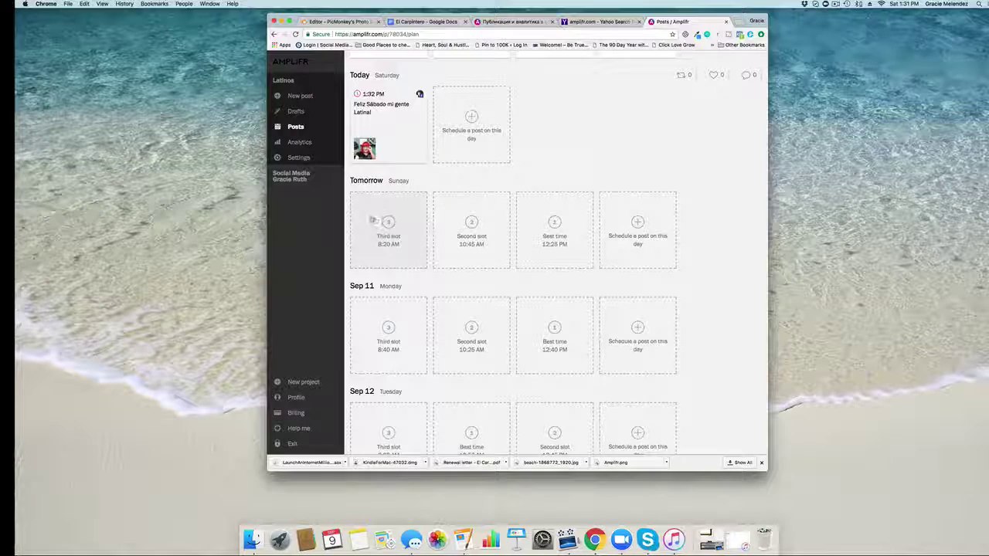
{"action": "left_click", "coordinate": [390, 223]}
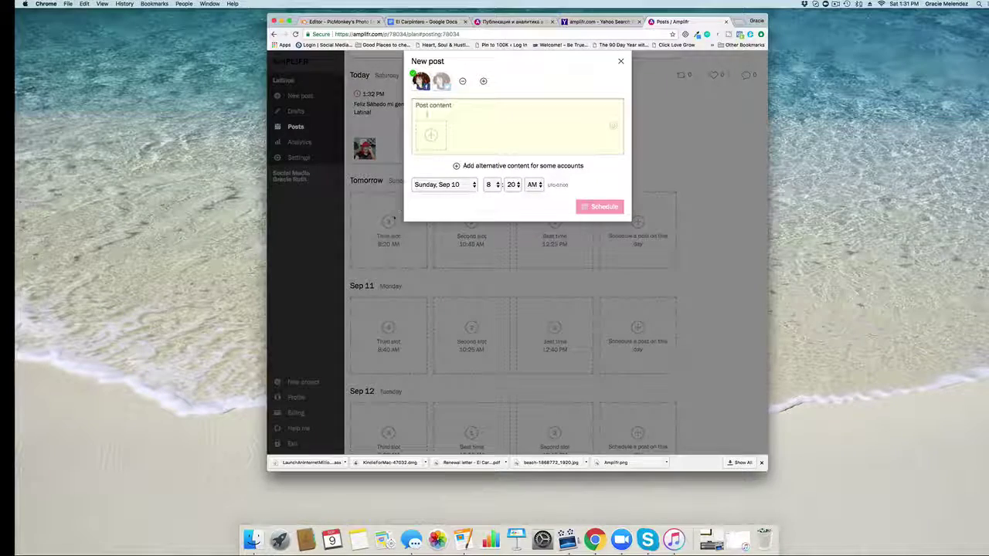
{"action": "left_click", "coordinate": [620, 61]}
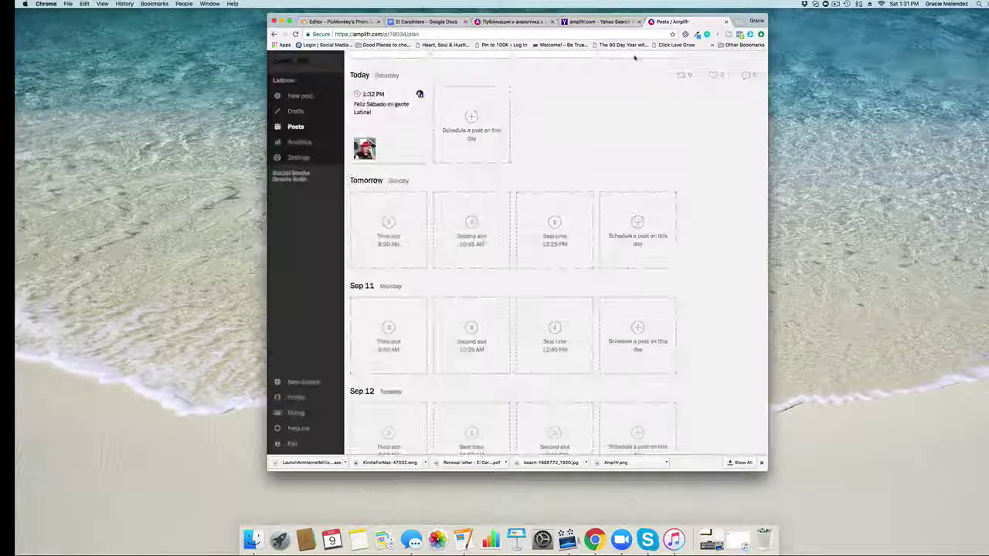
Step: In a new tab, load the Emprendedoras Latinas Exitosas site by typing 'graciel' in the address bar
{"action": "left_click", "coordinate": [739, 24]}
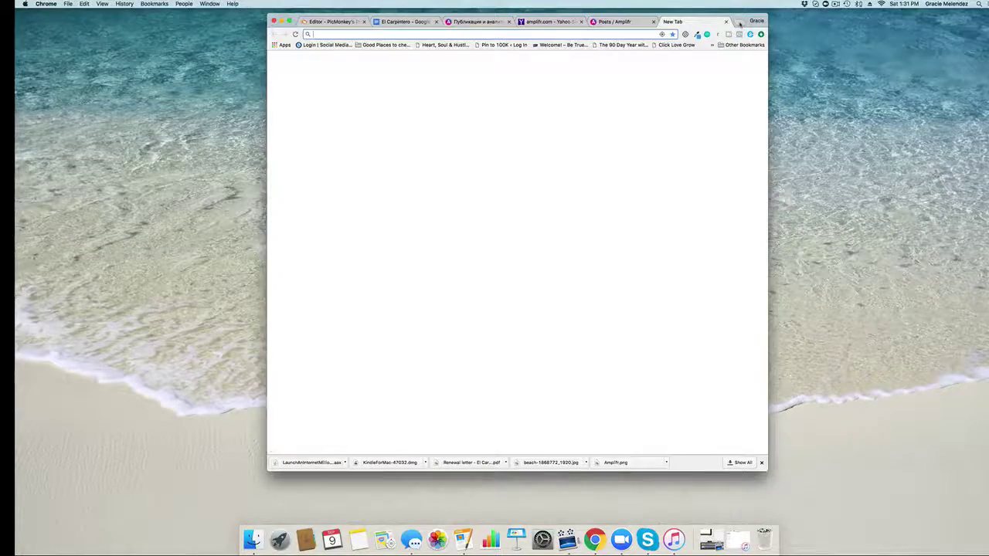
{"action": "type", "text": "gra"}
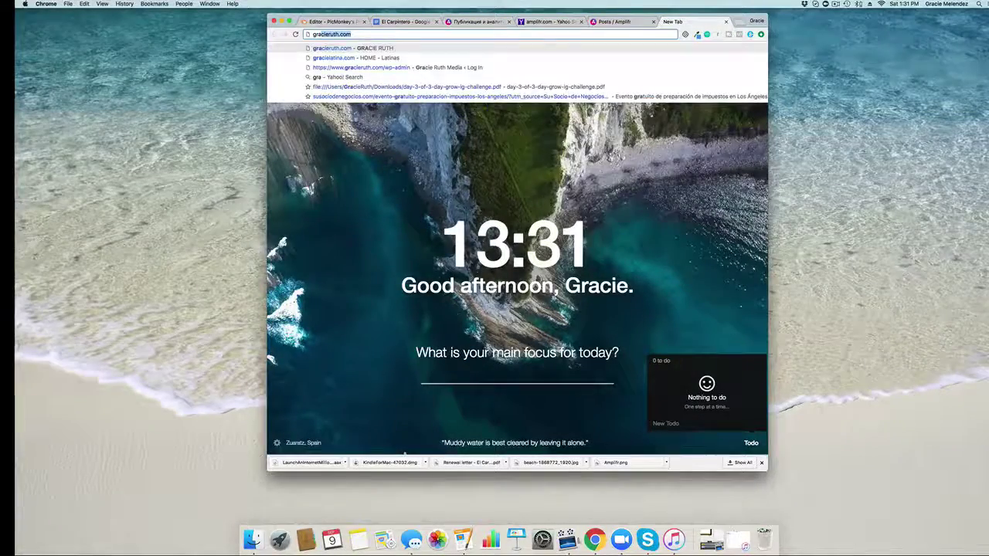
{"action": "type", "text": "cie"}
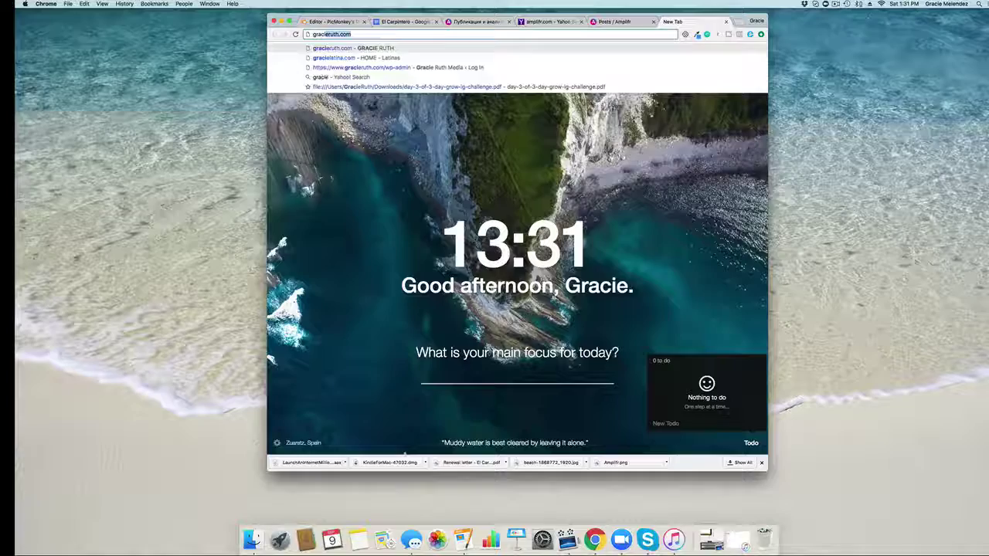
{"action": "type", "text": "latina"}
{"action": "key", "text": "Return"}
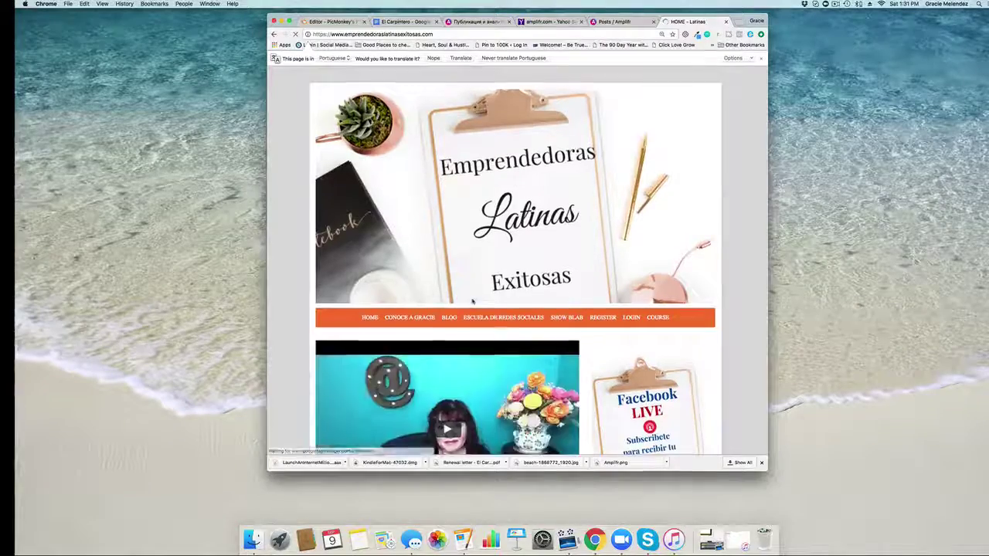
Step: Go to the site's blog, open the Facebook LIVE article, and select its URL
{"action": "scroll", "coordinate": [455, 255], "scroll_direction": "down", "scroll_amount": 3}
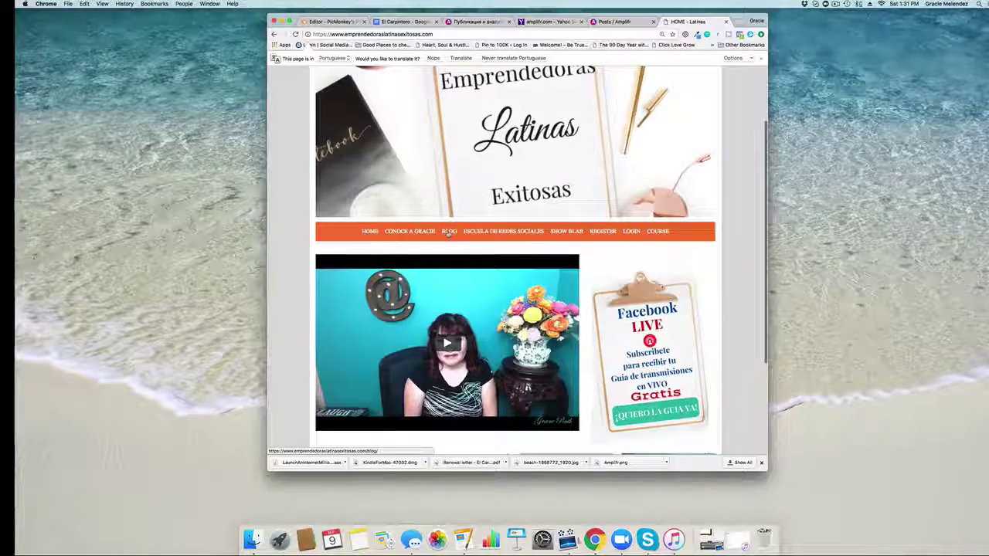
{"action": "left_click", "coordinate": [448, 232]}
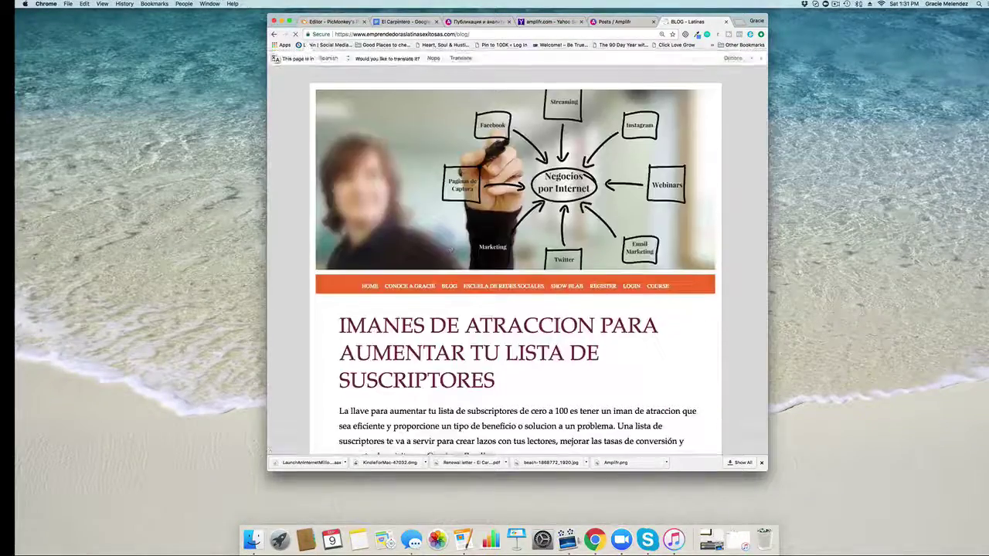
{"action": "scroll", "coordinate": [451, 239], "scroll_direction": "down", "scroll_amount": 10}
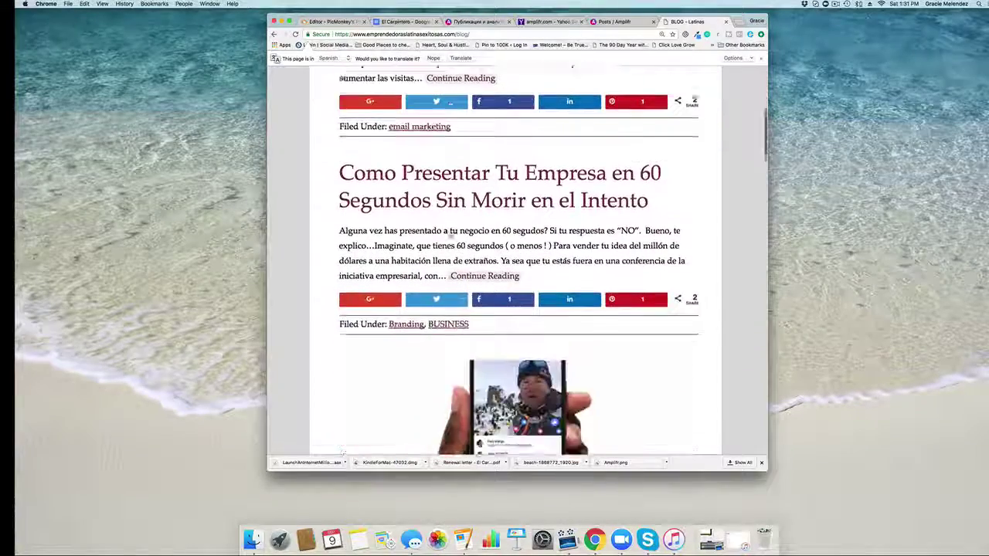
{"action": "scroll", "coordinate": [450, 232], "scroll_direction": "down", "scroll_amount": 13}
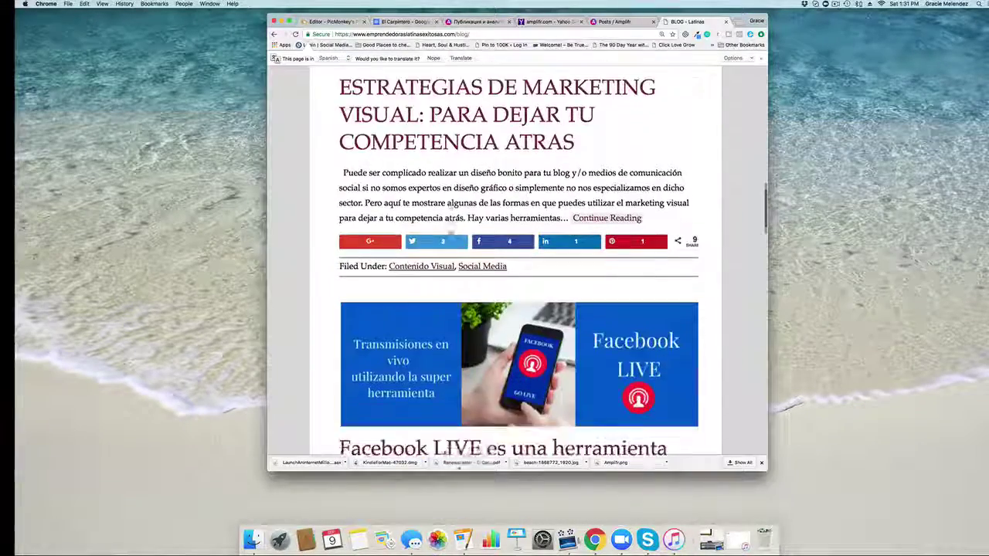
{"action": "scroll", "coordinate": [450, 232], "scroll_direction": "down", "scroll_amount": 7}
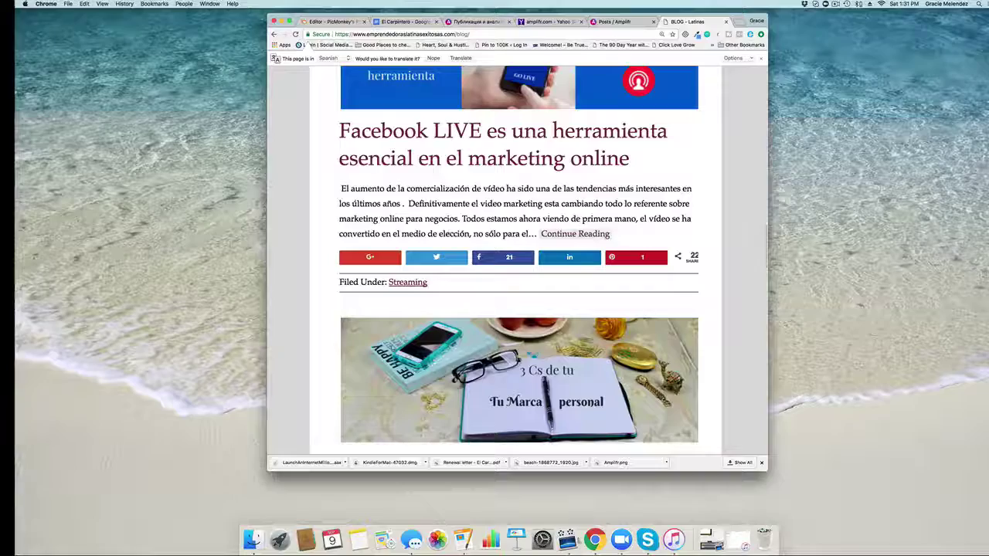
{"action": "scroll", "coordinate": [450, 231], "scroll_direction": "up", "scroll_amount": 3}
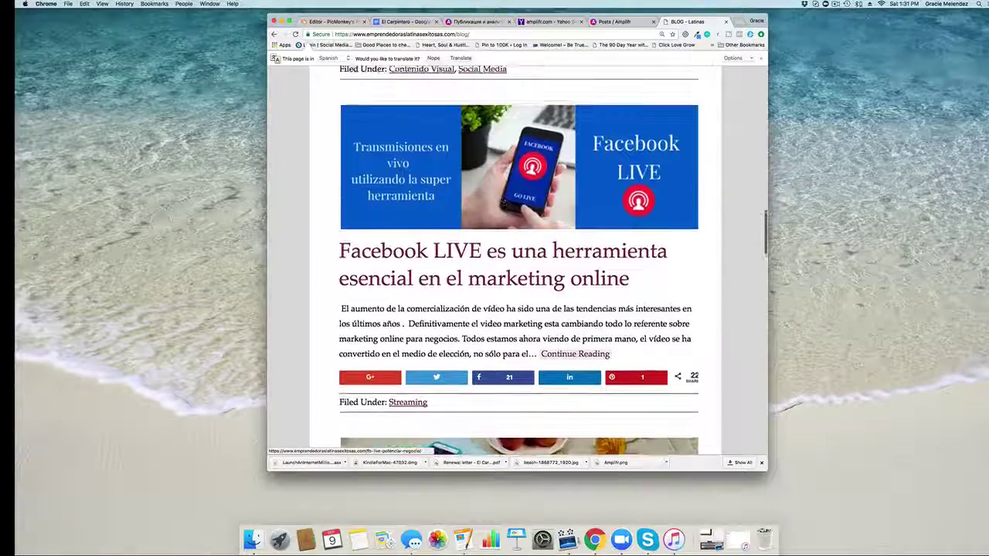
{"action": "scroll", "coordinate": [508, 199], "scroll_direction": "down", "scroll_amount": 1}
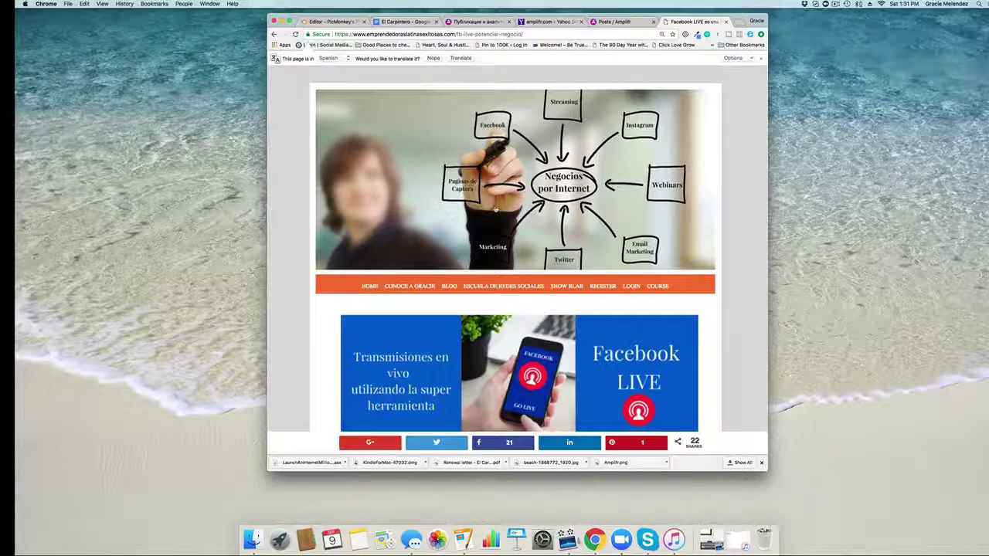
{"action": "left_click_drag", "start_coordinate": [522, 34], "coordinate": [330, 35]}
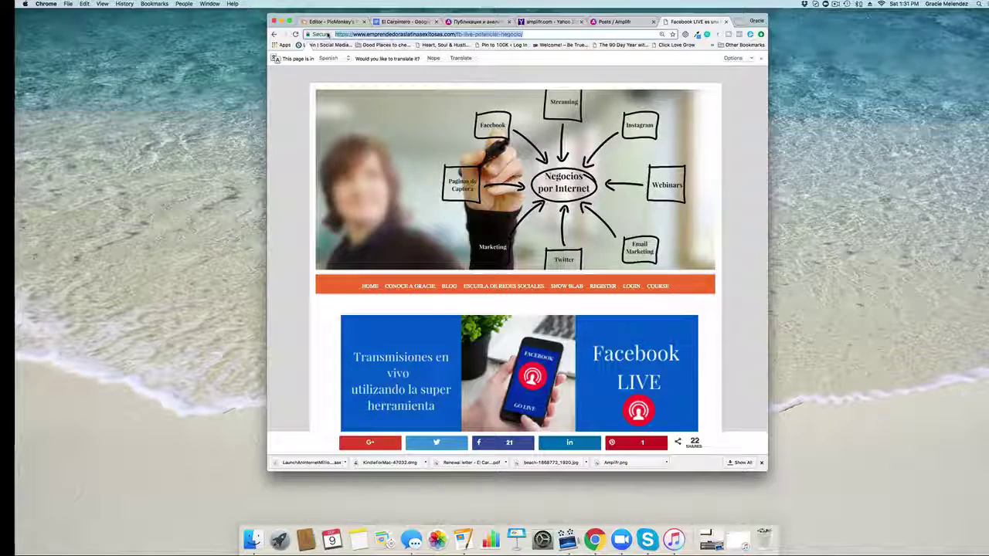
Step: Create a Sunday Sep 10 post asking if readers use Facebook Live, explained in the blog
{"action": "left_click", "coordinate": [616, 20]}
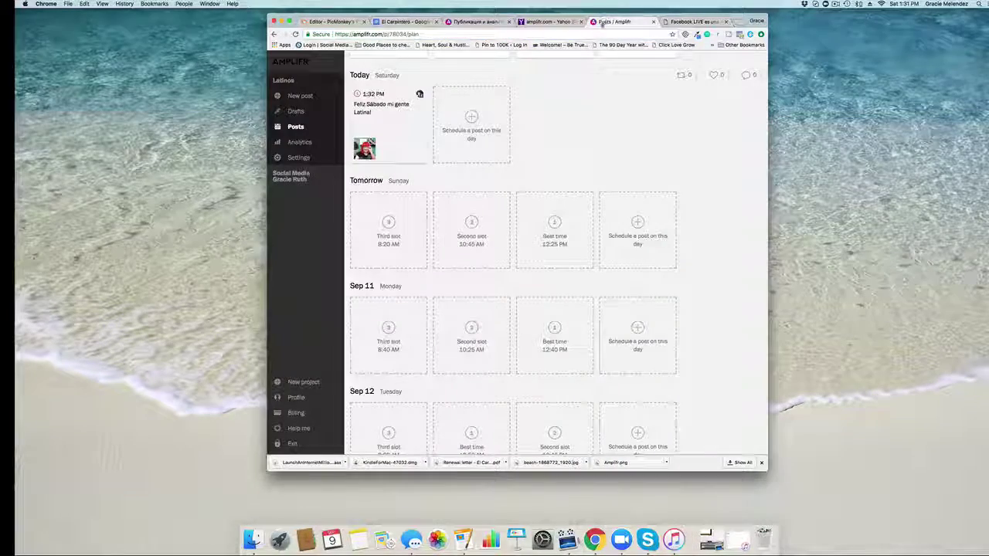
{"action": "left_click", "coordinate": [389, 222]}
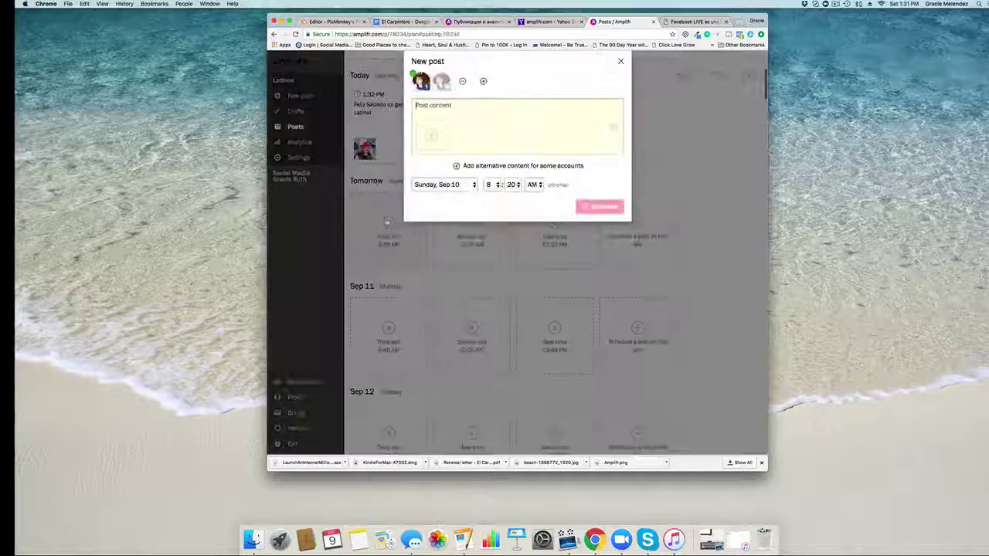
{"action": "type", "text": "Ya"}
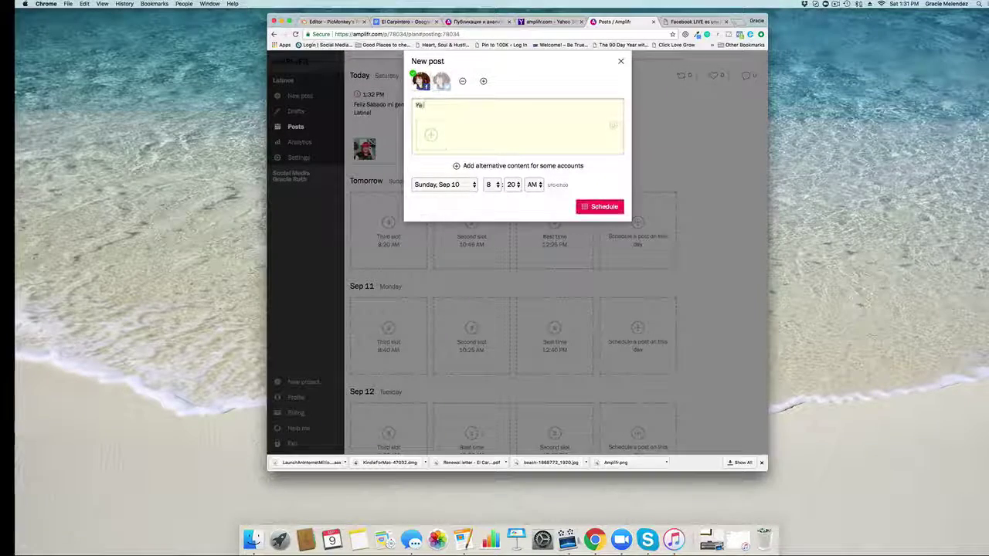
{"action": "type", "text": " estas u"}
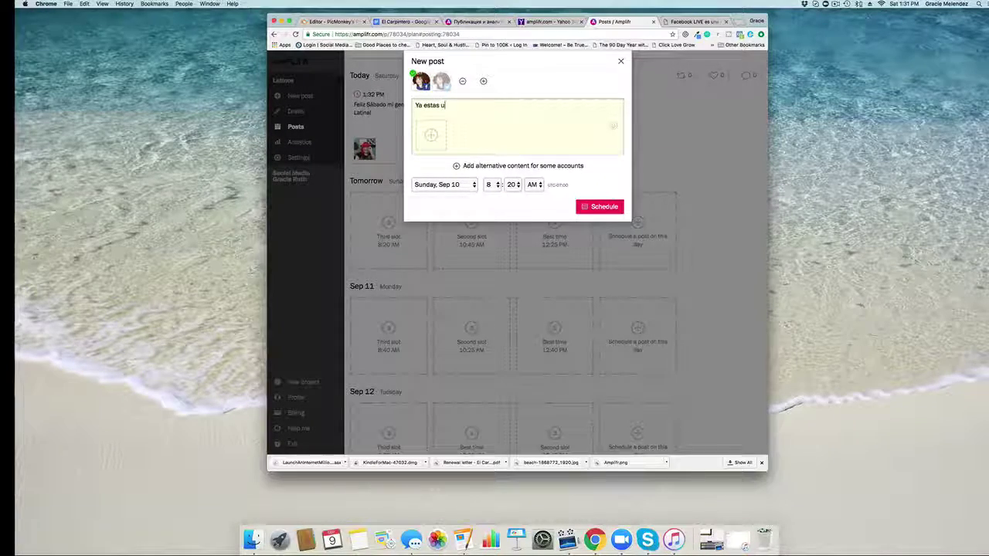
{"action": "type", "text": "tilizad"}
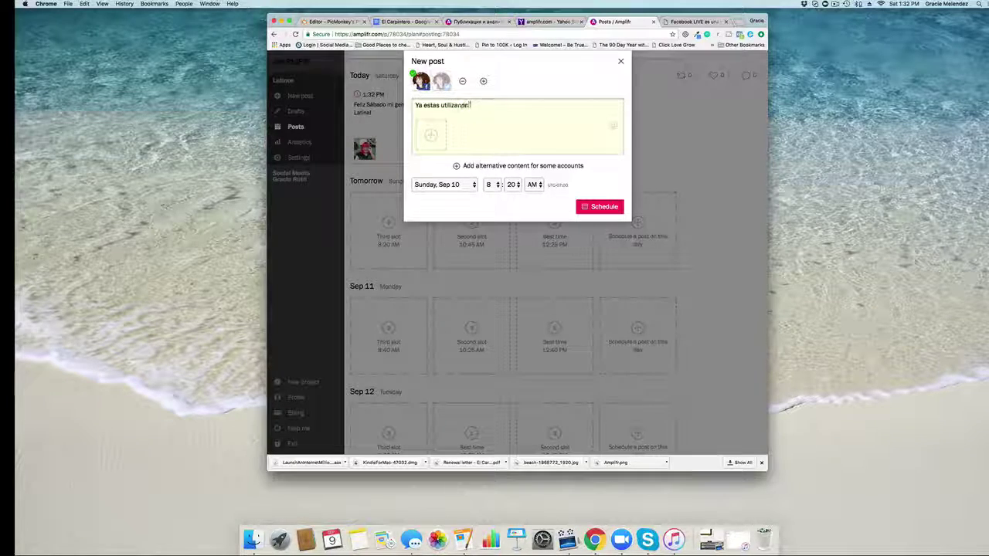
{"action": "type", "text": "do Facebook "}
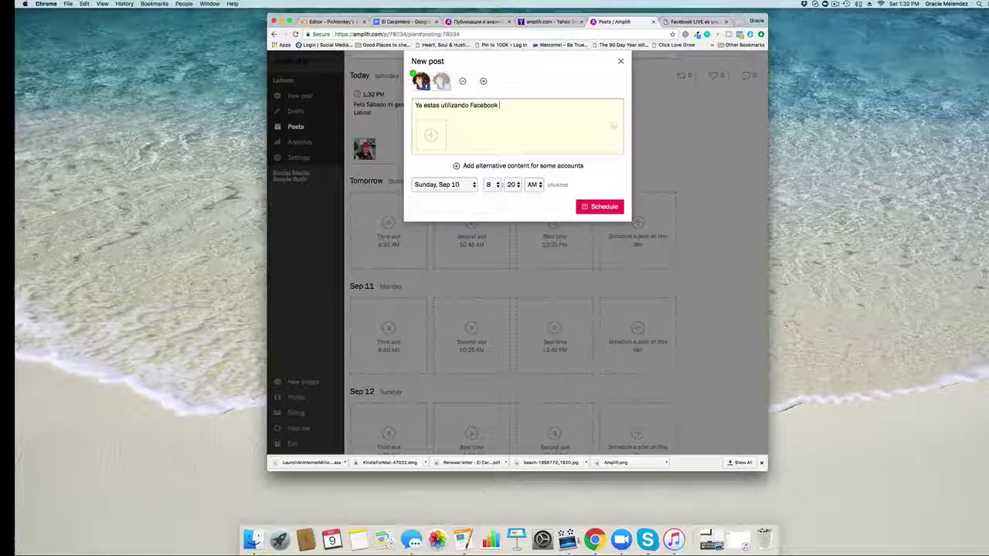
{"action": "type", "text": "Live para "}
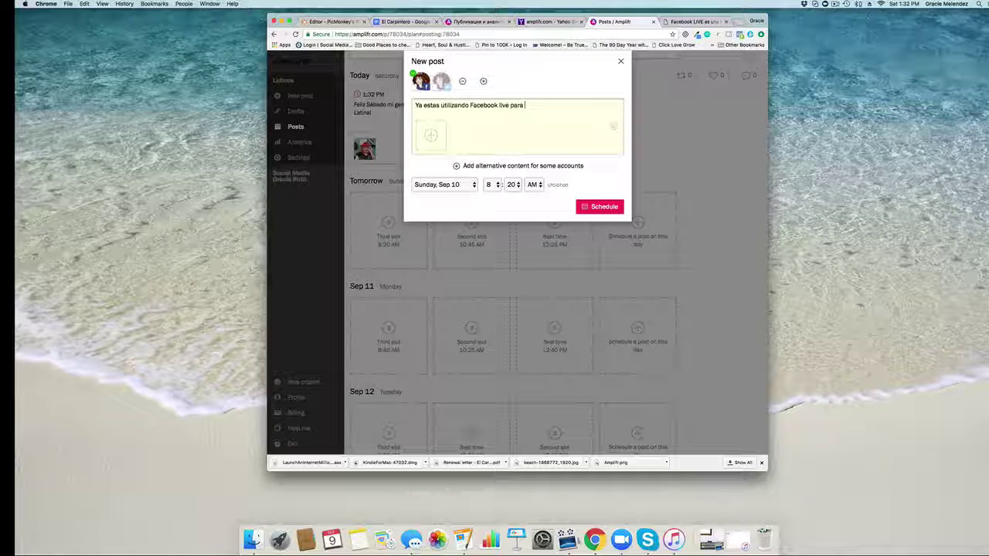
{"action": "type", "text": "p"}
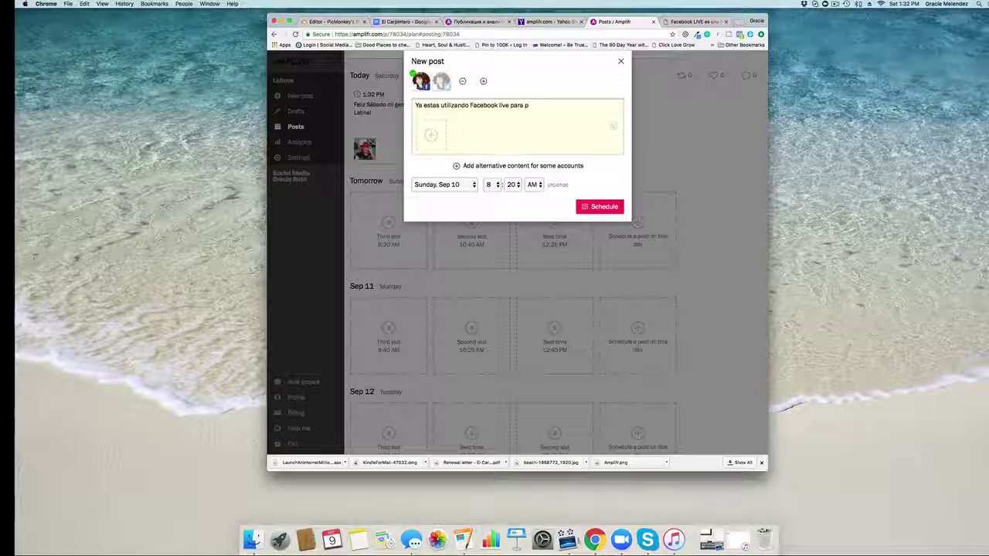
{"action": "type", "text": "romover tu "}
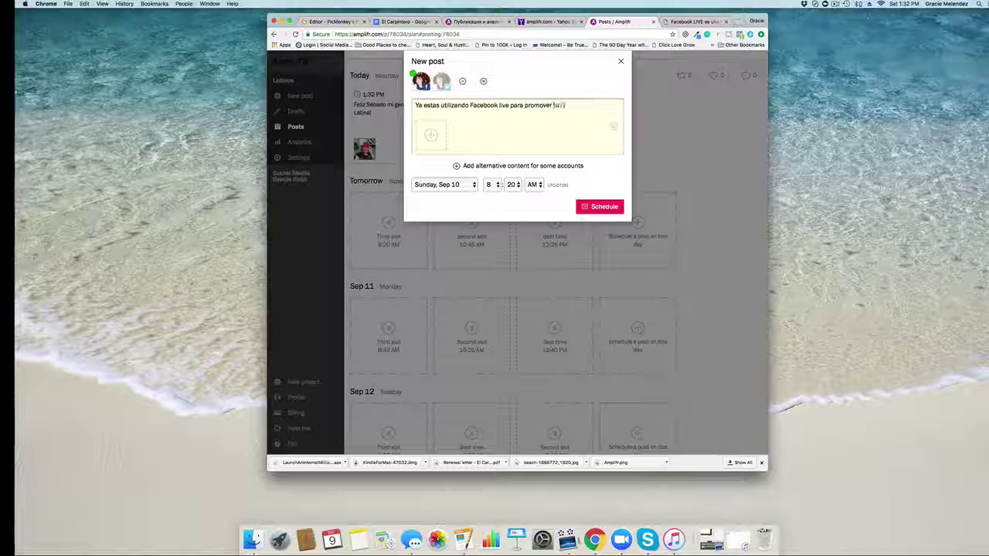
{"action": "type", "text": "negoci"}
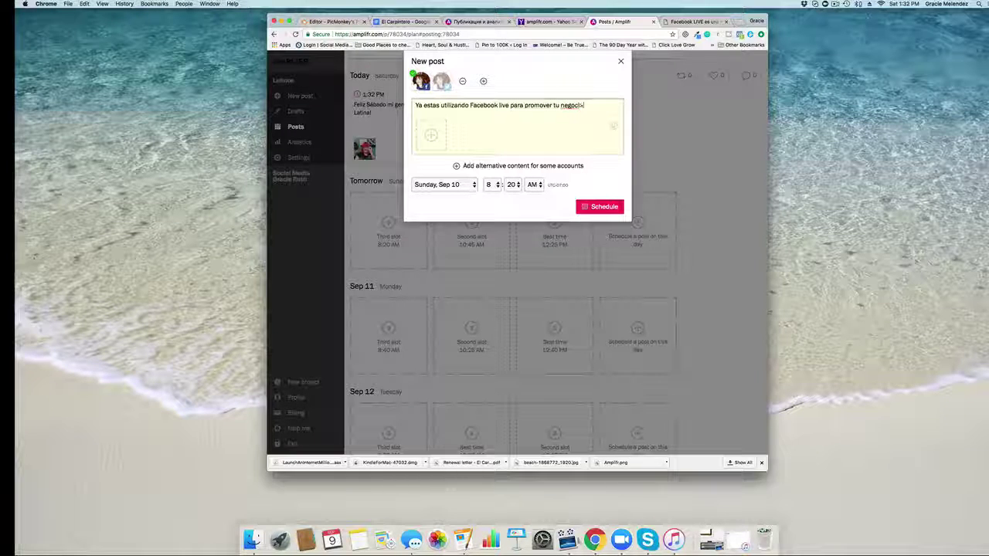
{"action": "key", "text": "BackSpace"}
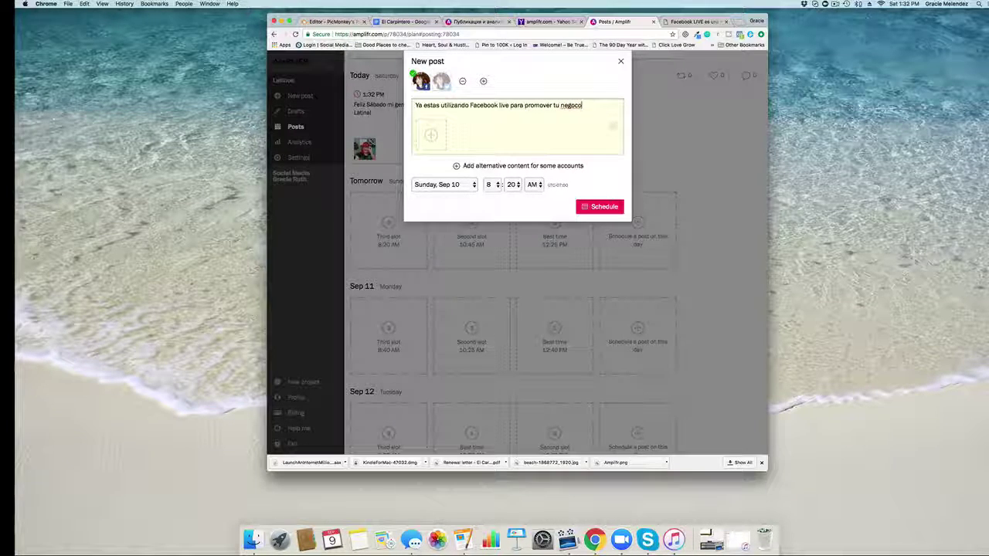
{"action": "type", "text": "?"}
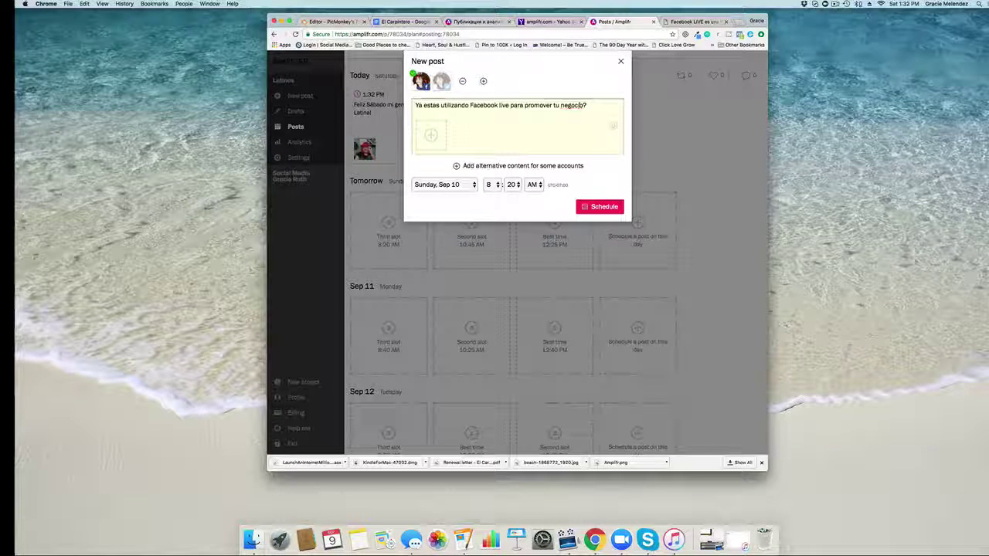
{"action": "type", "text": " A"}
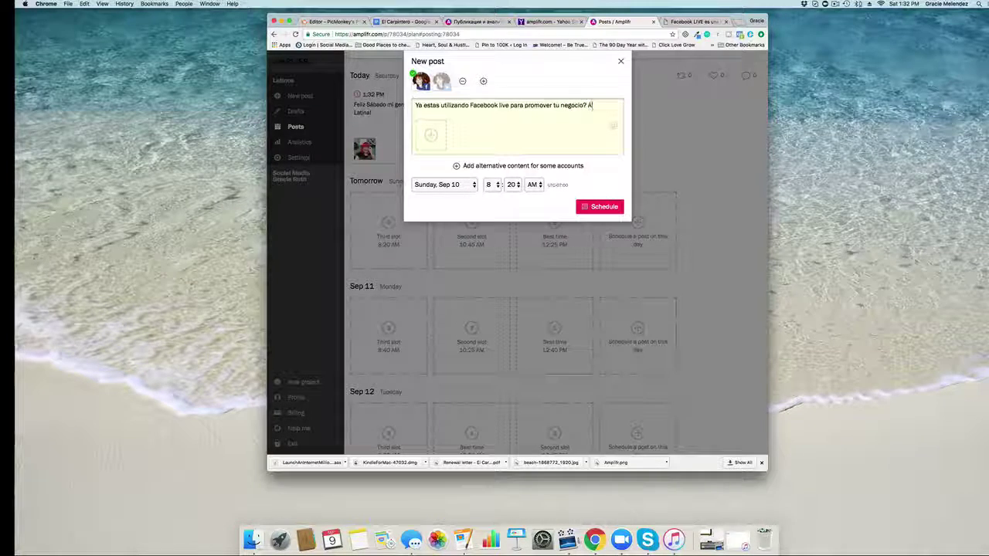
{"action": "type", "text": "qui t"}
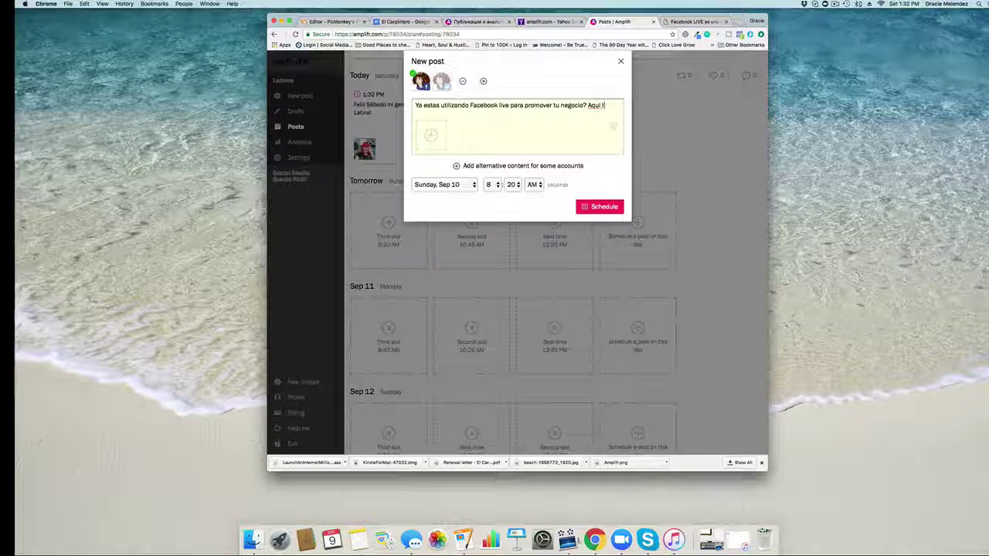
{"action": "type", "text": "e explico p"}
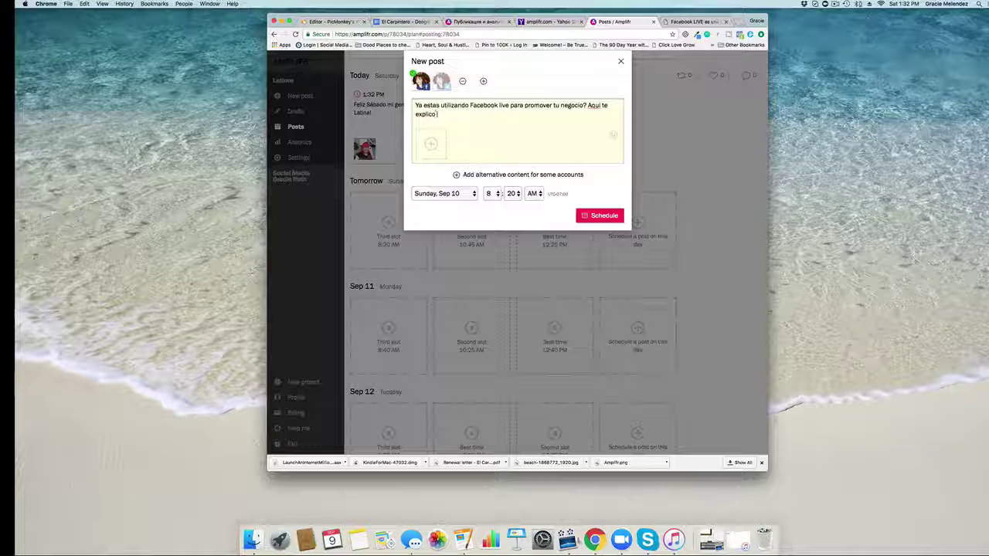
{"action": "type", "text": "aso"}
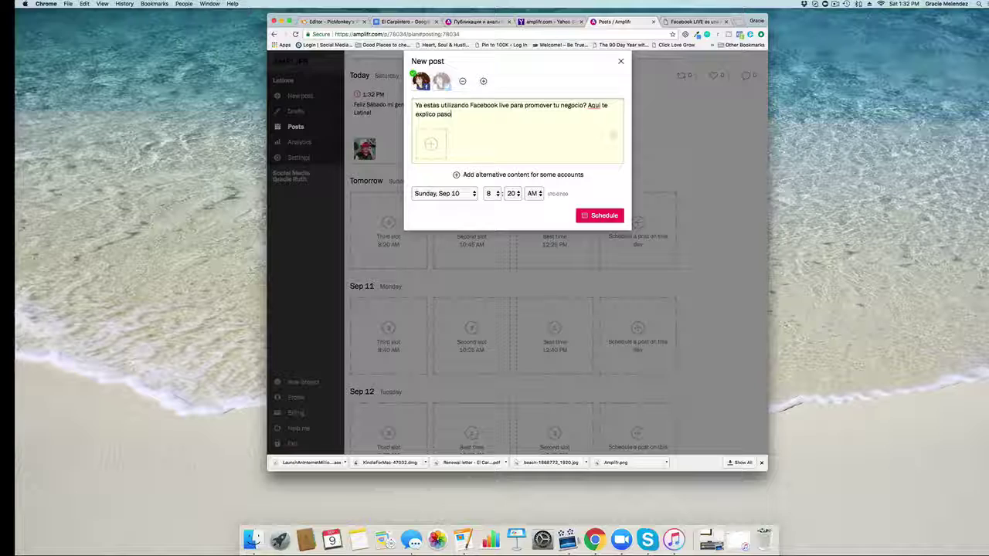
{"action": "type", "text": "-a "}
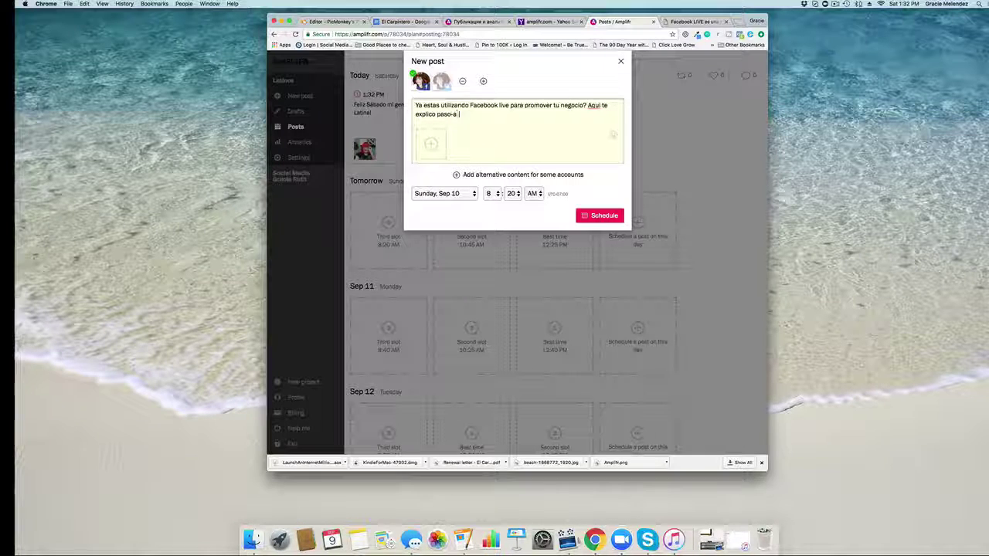
{"action": "type", "text": "paso"}
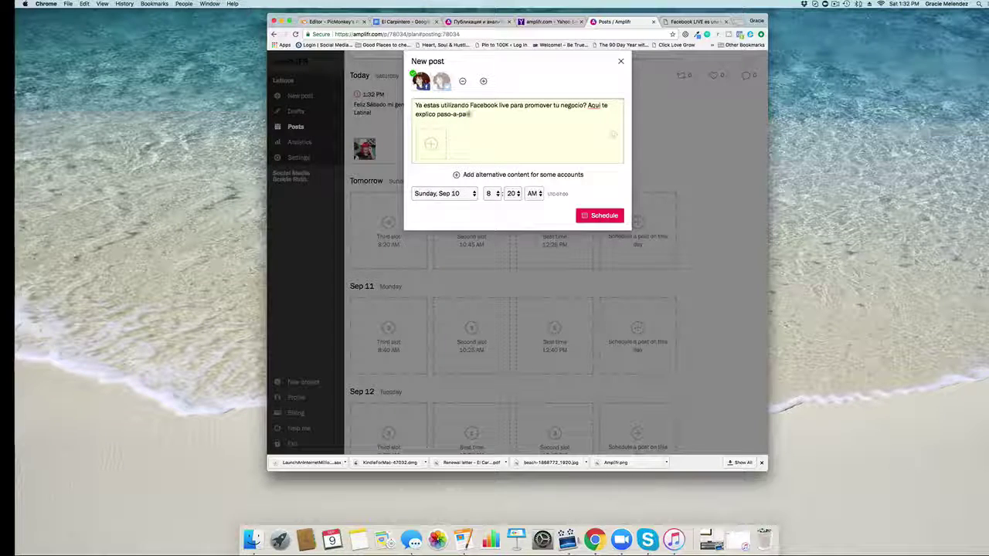
{"action": "type", "text": " en ese blog."}
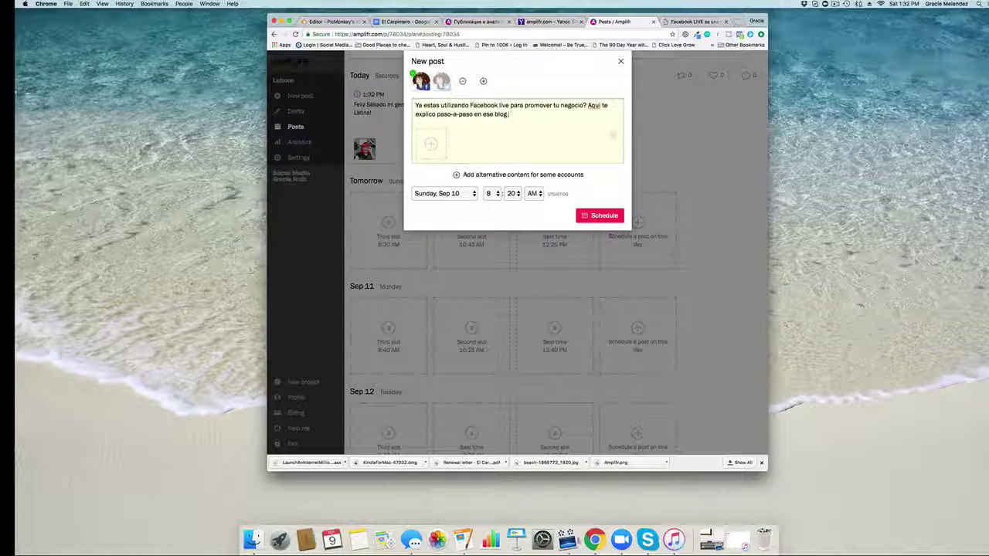
Step: Paste the blog link, set the hour to 9 AM, and schedule the post
{"action": "type", "text": "https://www.emprendedoraslatinasexitosas.com/fb-live-potenciar-negocio/"}
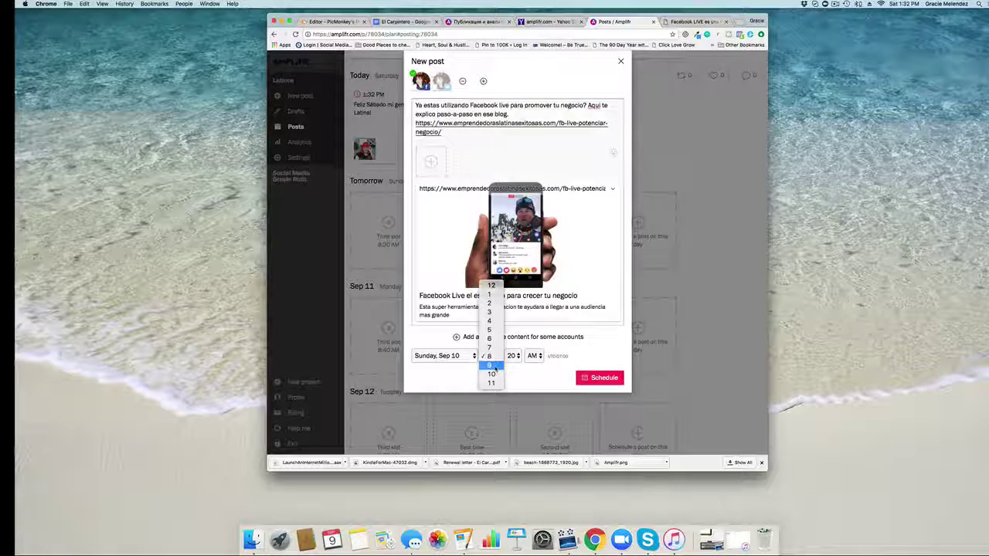
{"action": "left_click", "coordinate": [491, 355]}
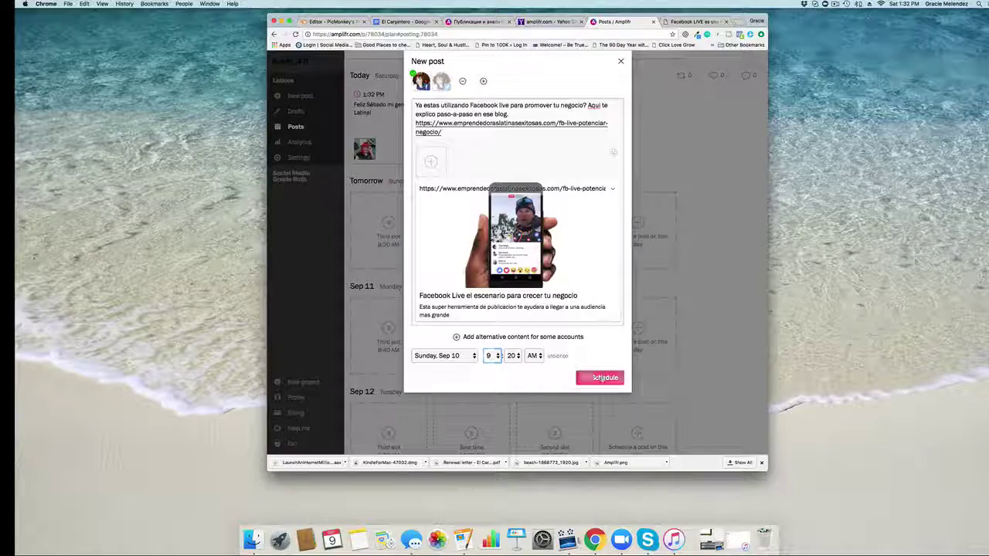
{"action": "left_click", "coordinate": [601, 378]}
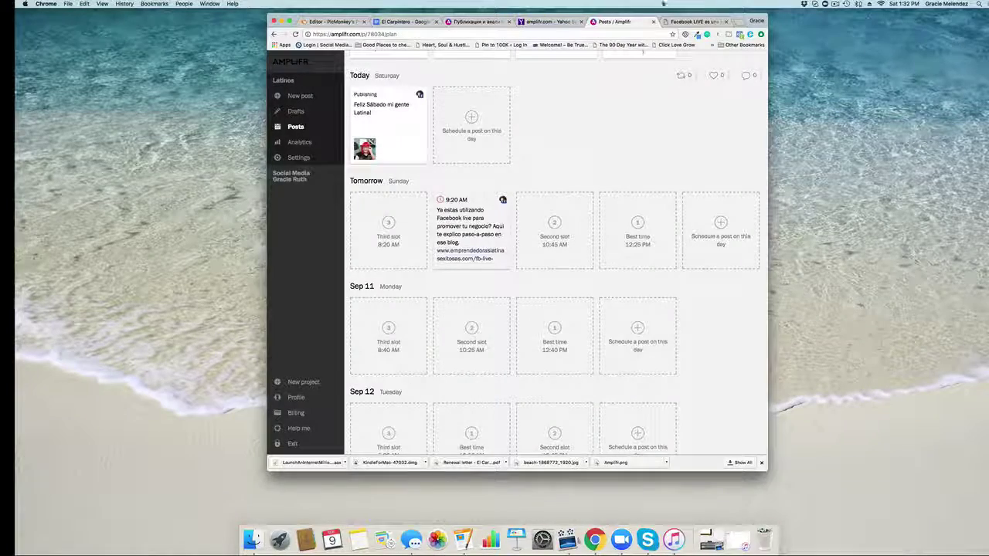
{"action": "left_click", "coordinate": [692, 21]}
Step: Copy the article's sentence starting 'Recuerda que para tener audiencia'
{"action": "scroll", "coordinate": [505, 276], "scroll_direction": "down", "scroll_amount": 5}
{"action": "scroll", "coordinate": [505, 276], "scroll_direction": "down", "scroll_amount": 12}
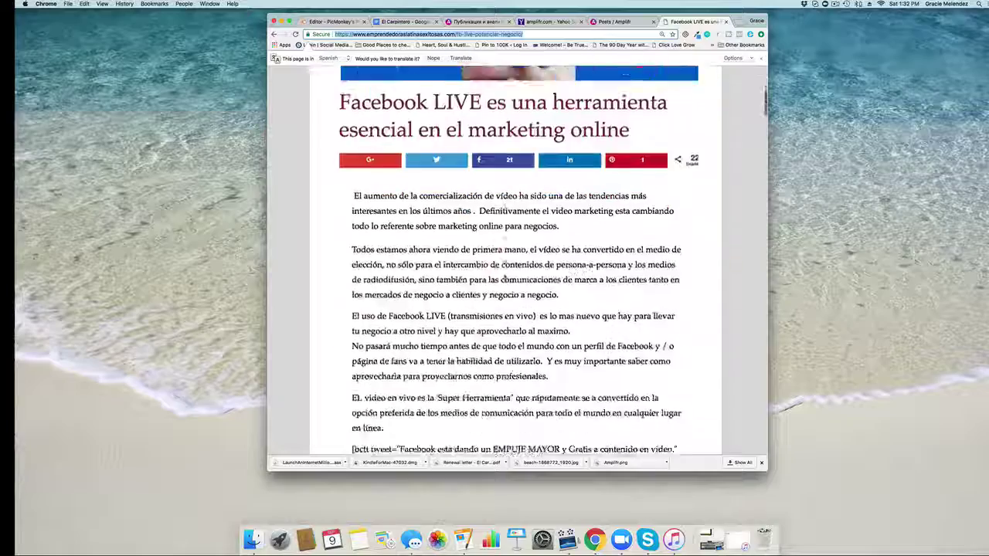
{"action": "scroll", "coordinate": [504, 276], "scroll_direction": "down", "scroll_amount": 5}
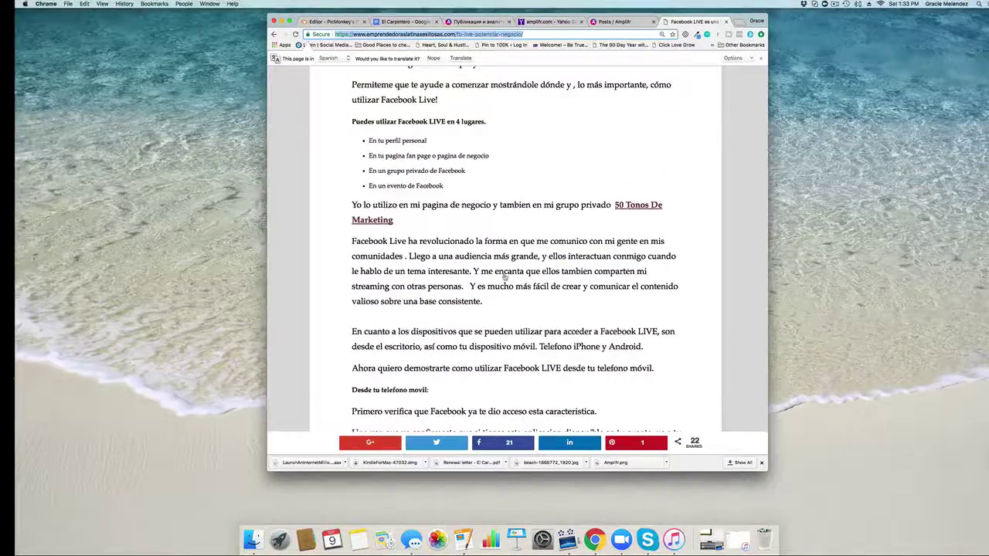
{"action": "scroll", "coordinate": [505, 276], "scroll_direction": "down", "scroll_amount": 12}
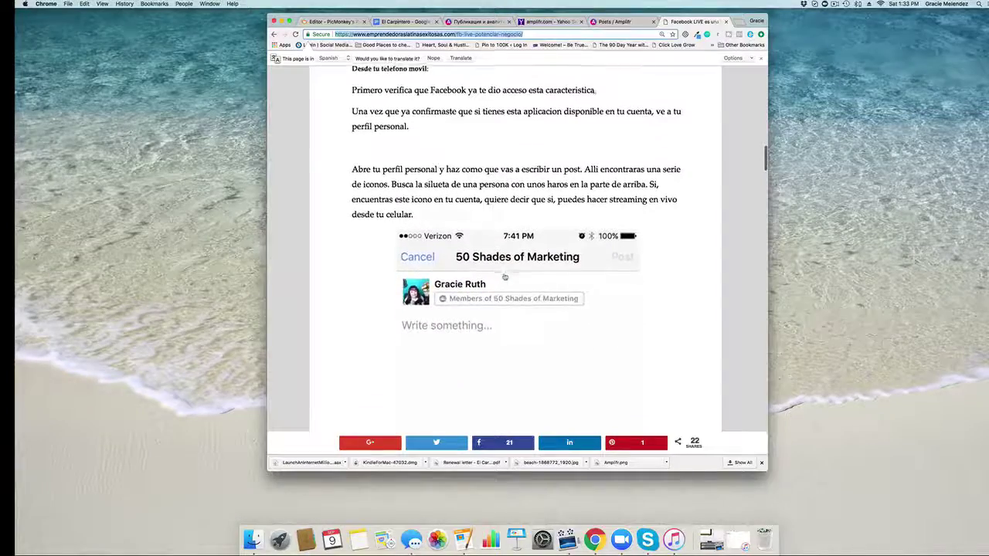
{"action": "scroll", "coordinate": [504, 276], "scroll_direction": "down", "scroll_amount": 20}
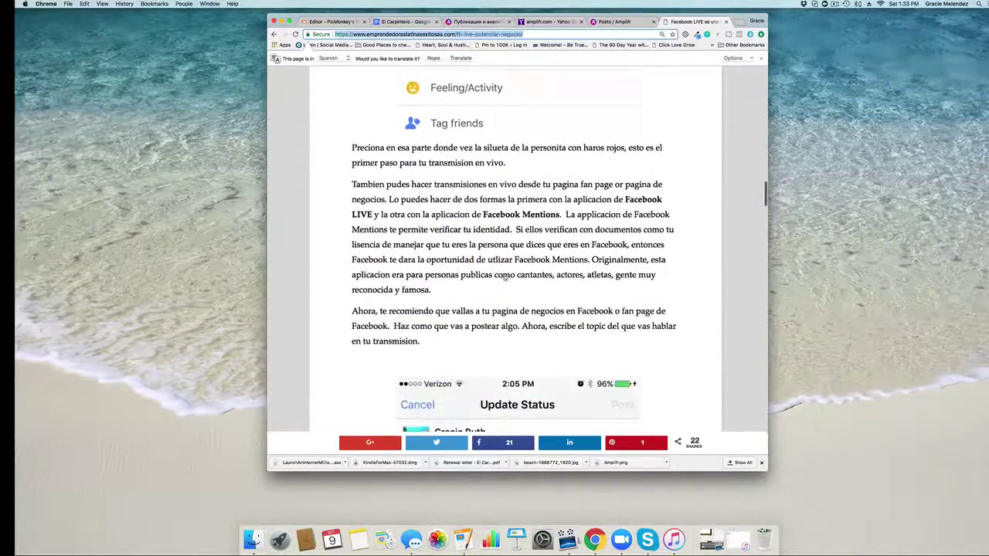
{"action": "scroll", "coordinate": [505, 277], "scroll_direction": "down", "scroll_amount": 18}
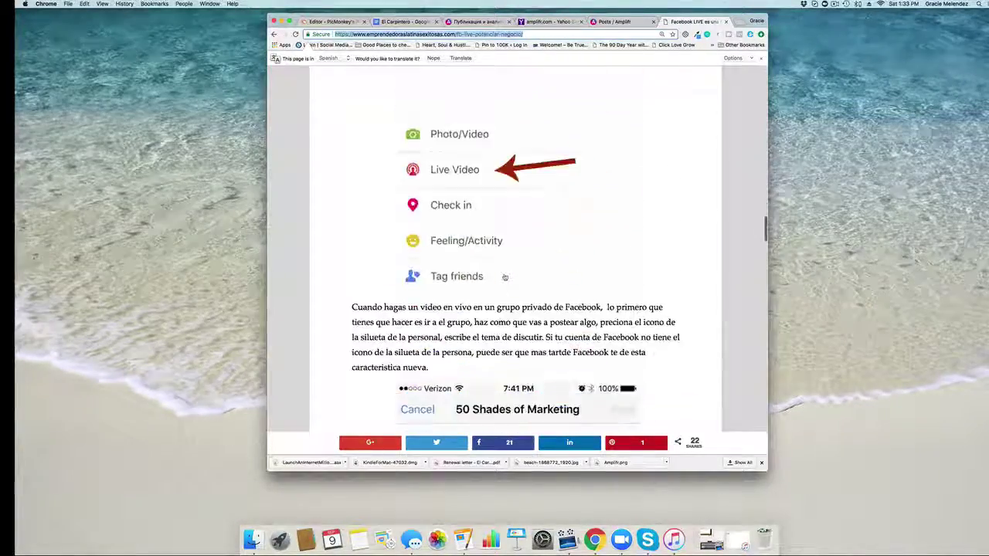
{"action": "scroll", "coordinate": [504, 276], "scroll_direction": "down", "scroll_amount": 19}
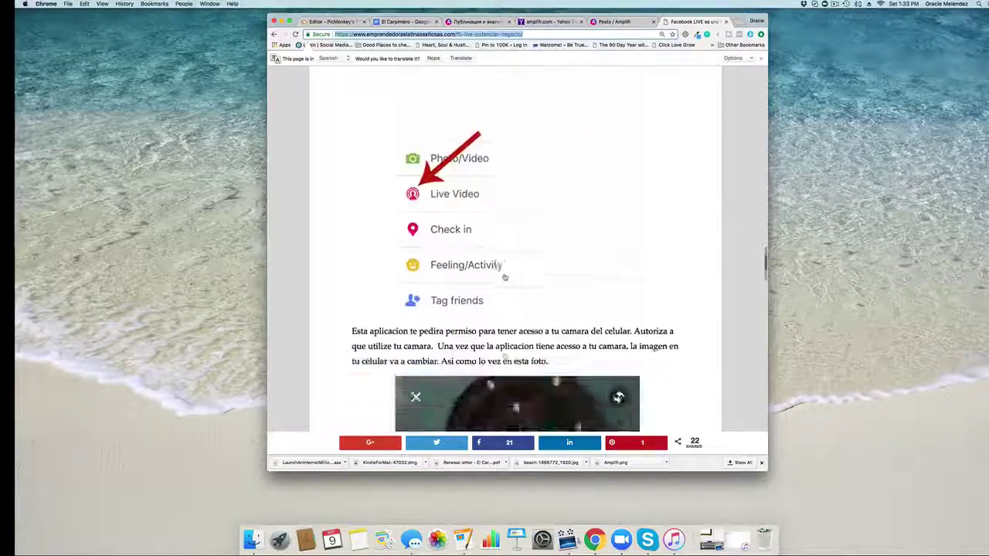
{"action": "scroll", "coordinate": [504, 276], "scroll_direction": "down", "scroll_amount": 8}
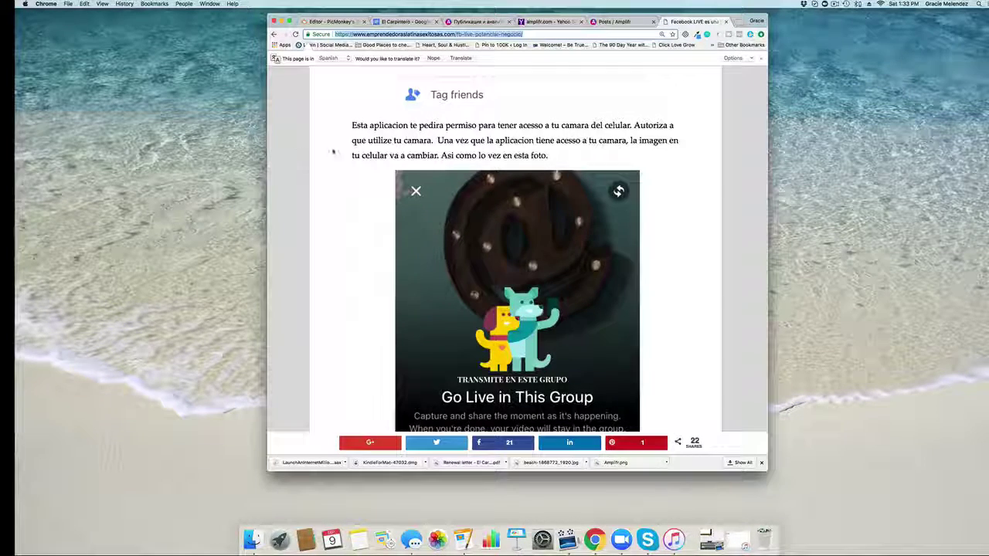
{"action": "scroll", "coordinate": [351, 143], "scroll_direction": "down", "scroll_amount": 10}
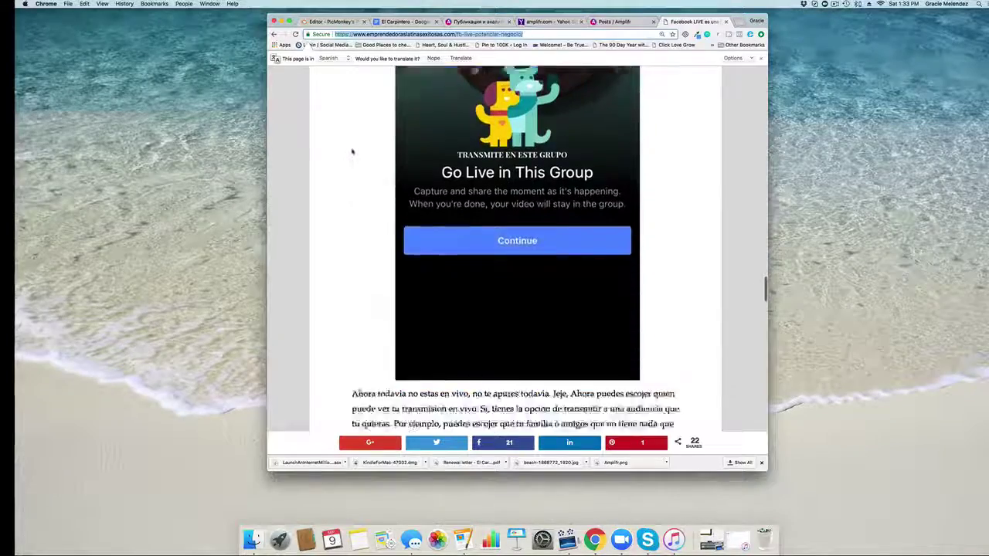
{"action": "scroll", "coordinate": [351, 150], "scroll_direction": "down", "scroll_amount": 5}
{"action": "scroll", "coordinate": [351, 151], "scroll_direction": "down", "scroll_amount": 10}
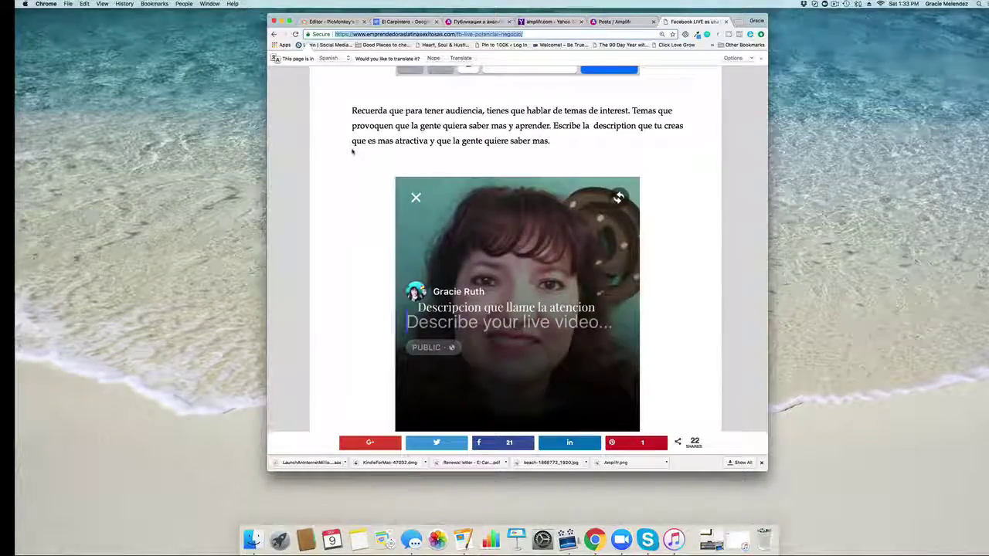
{"action": "left_click_drag", "start_coordinate": [352, 110], "coordinate": [631, 113]}
{"action": "key", "text": "super+c"}
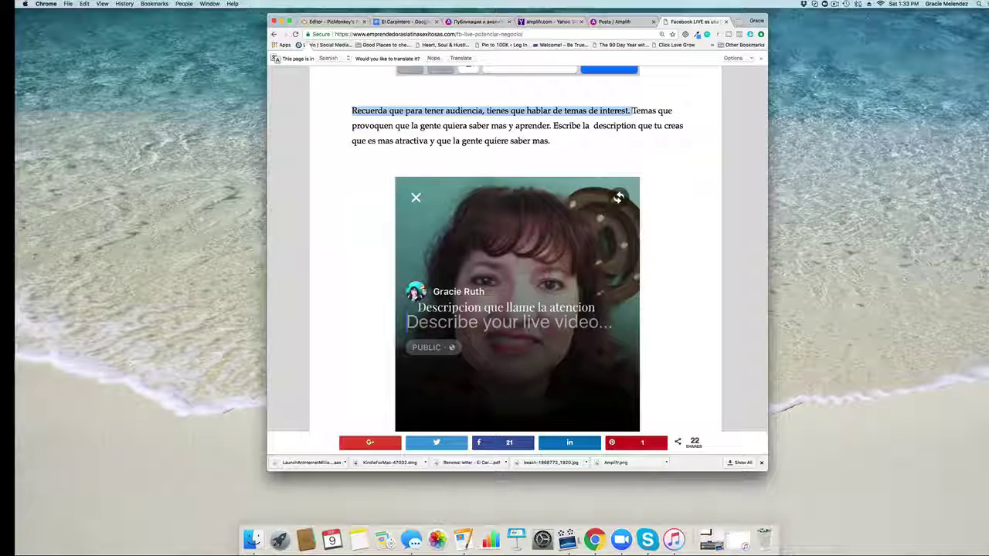
{"action": "left_click", "coordinate": [614, 21]}
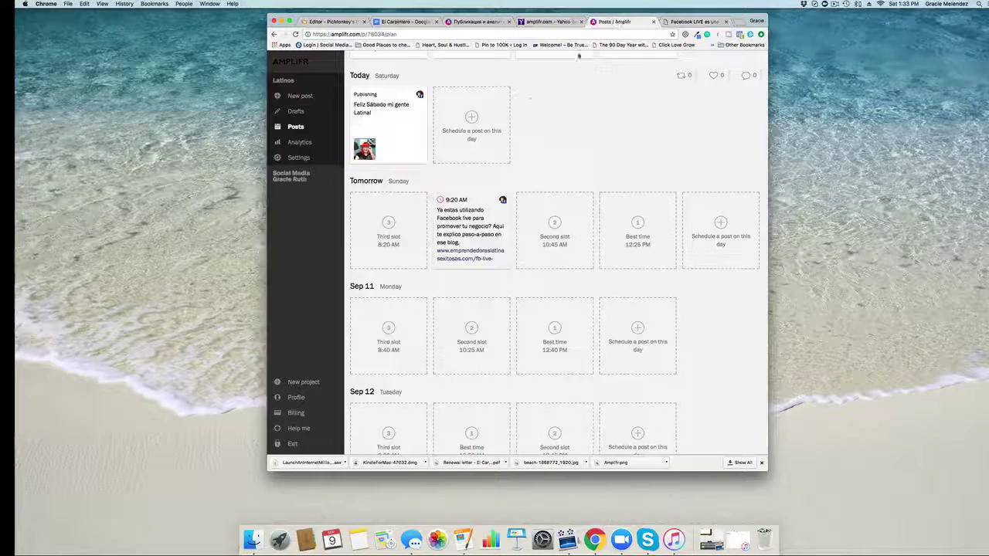
Step: Start a new Sep 9 post for the Twitter account and paste in the blog quote
{"action": "left_click", "coordinate": [473, 124]}
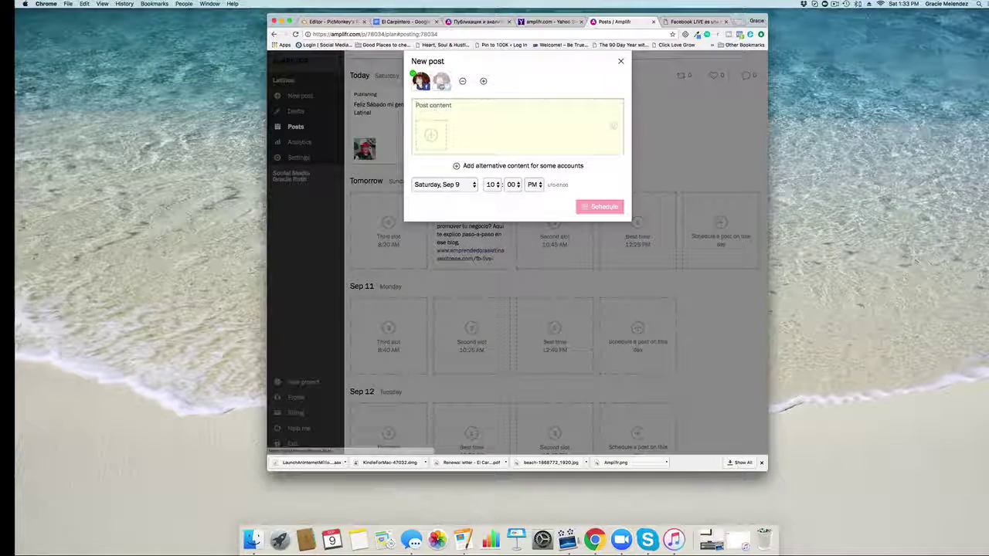
{"action": "left_click", "coordinate": [442, 81]}
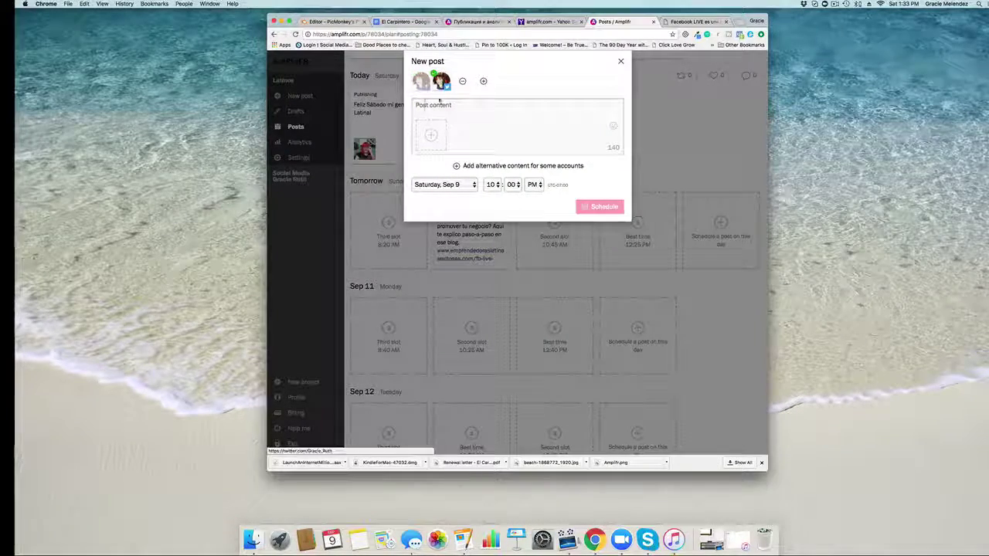
{"action": "left_click", "coordinate": [423, 108]}
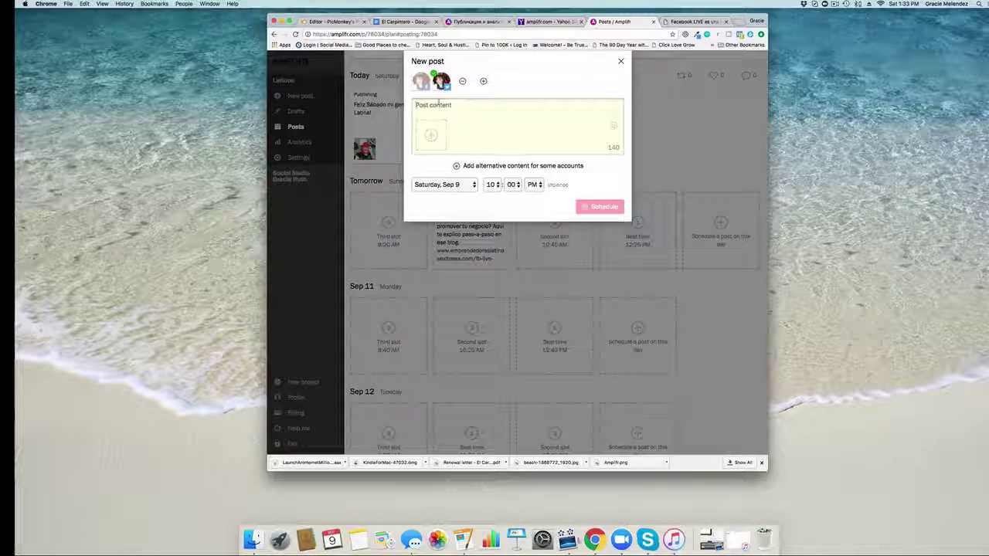
{"action": "key", "text": "super+v"}
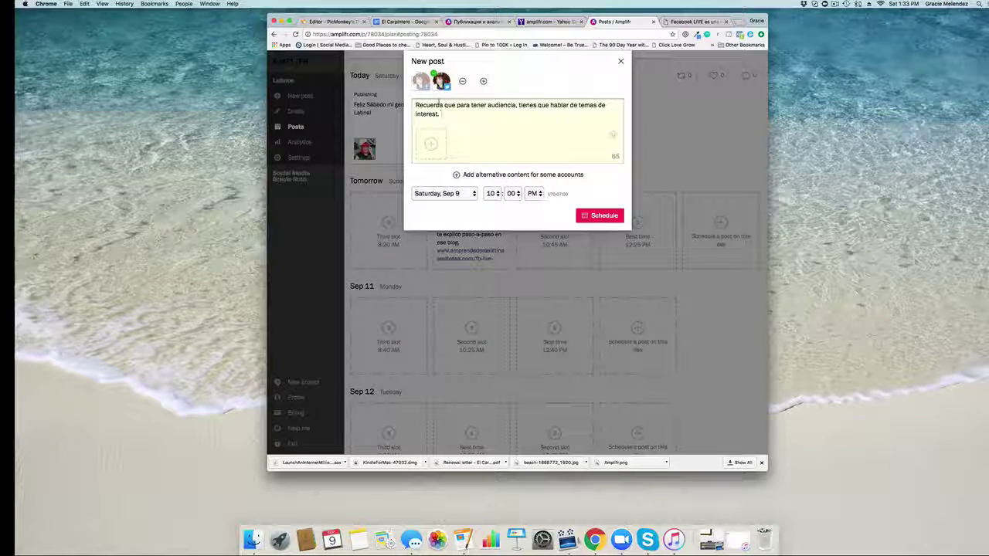